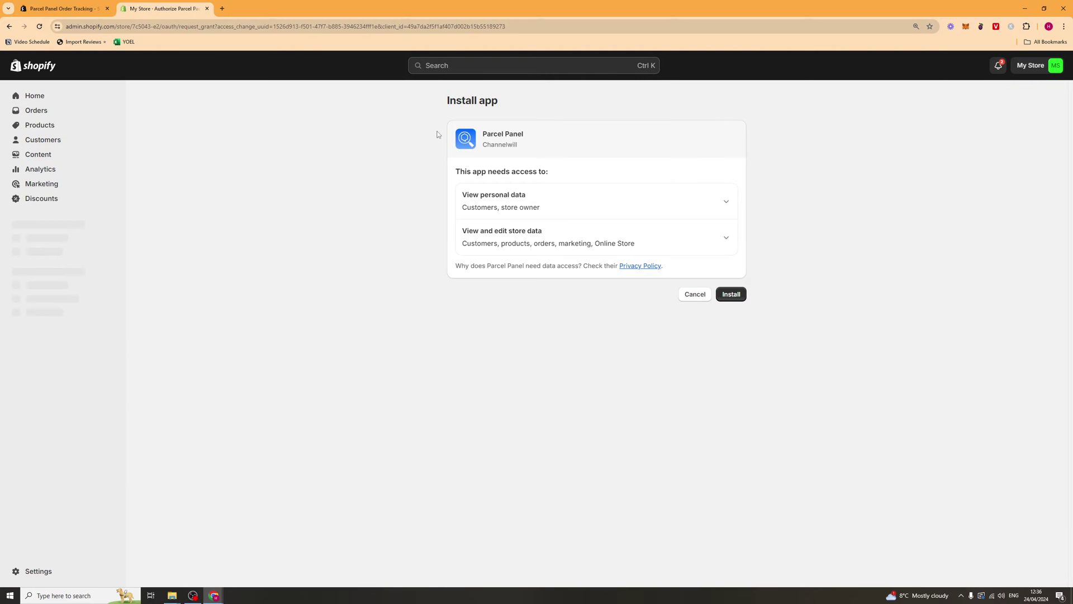
Step: Install the Parcel Panel Order Tracking app in the Shopify store
left_click(725, 298)
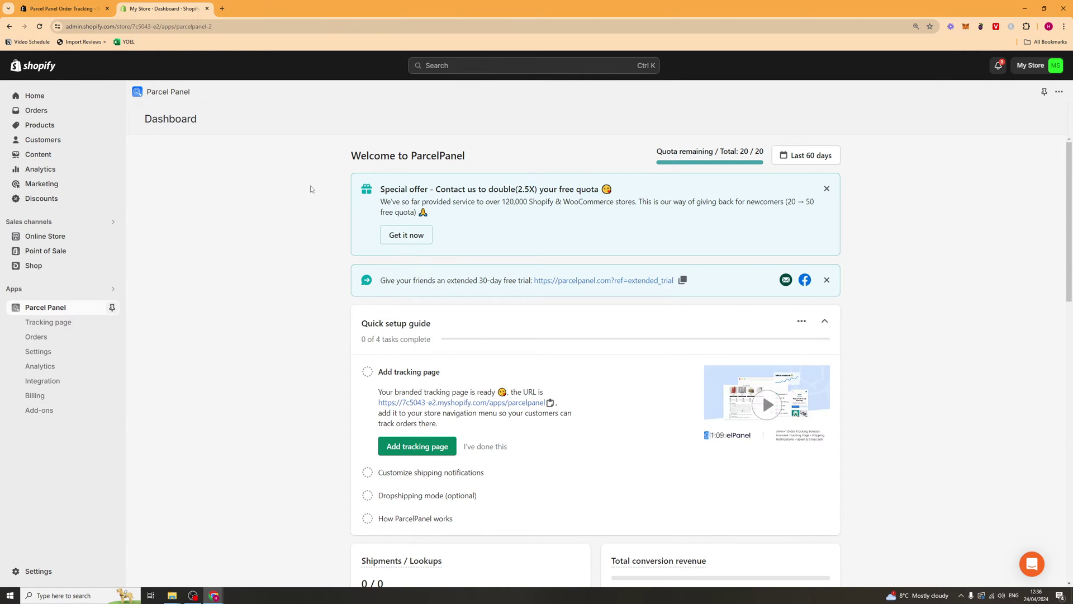
Step: Copy the tracking page URL shown in Parcel Panel's Quick setup guide
scroll(313, 188, "down", 2)
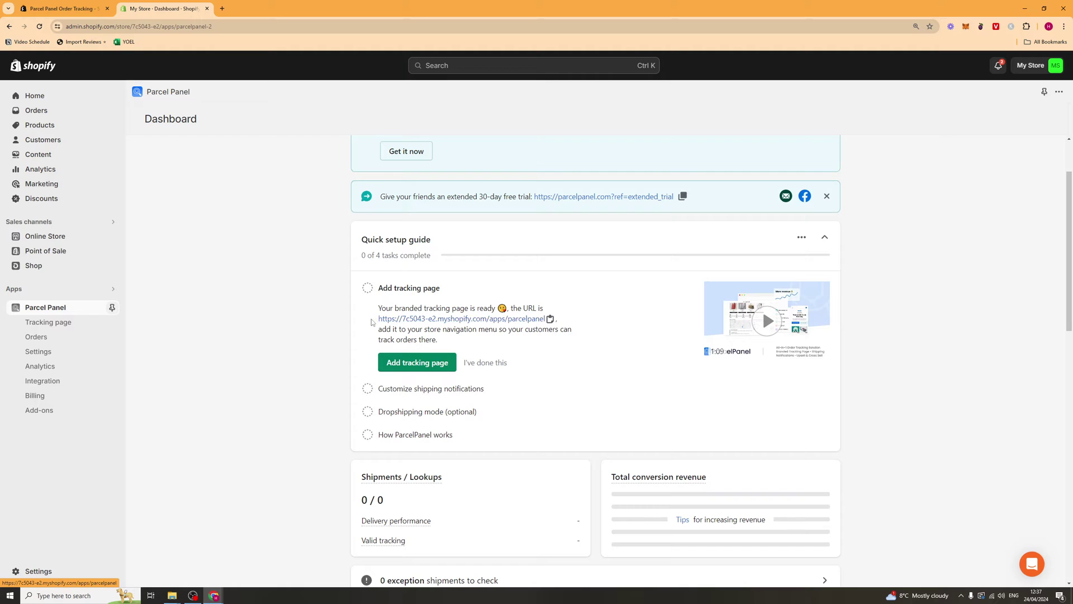
left_click_drag(372, 322, 375, 286)
left_click(387, 322)
left_click(550, 318)
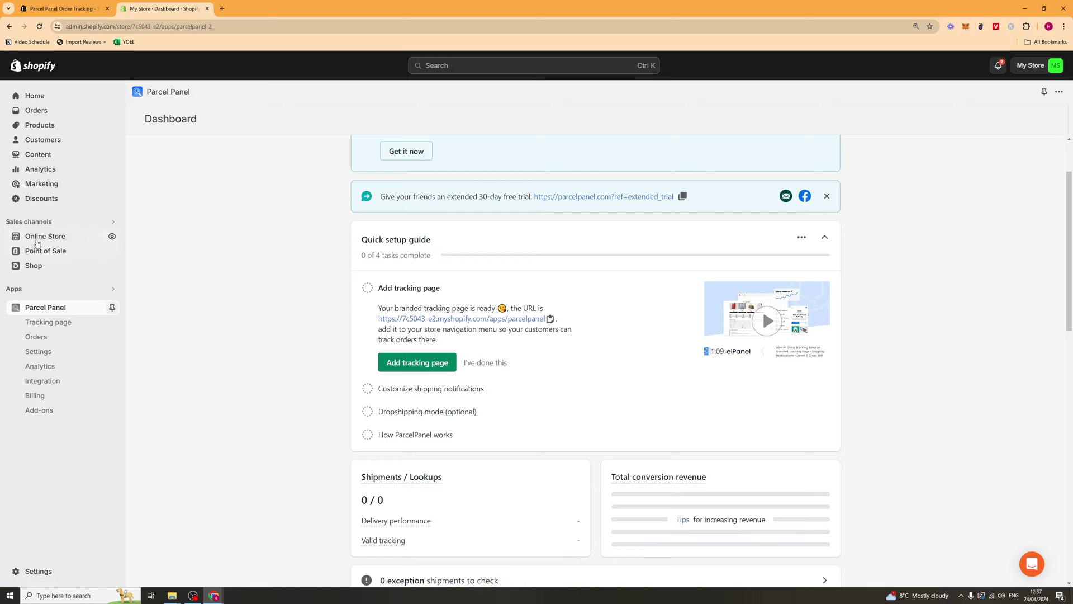
Step: Start a new blank page from Online Store > Pages
left_click(39, 240)
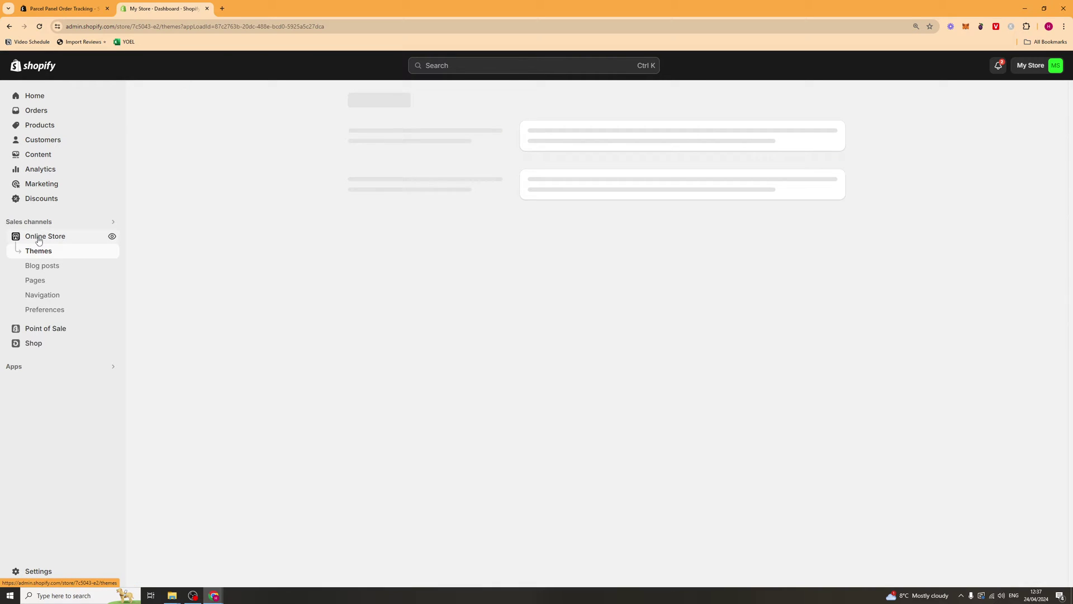
left_click(37, 281)
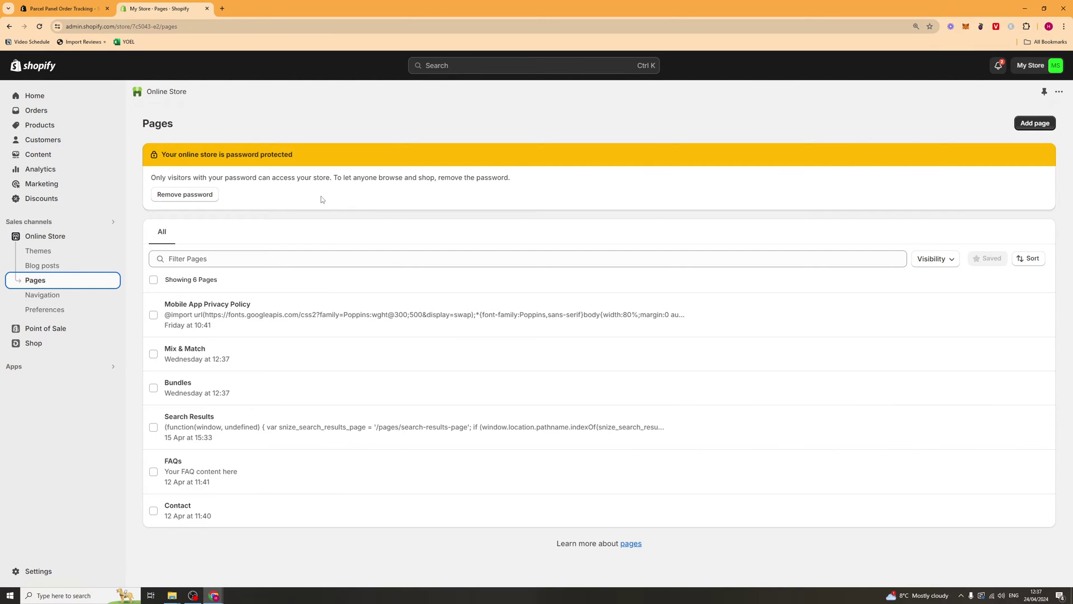
left_click(1027, 123)
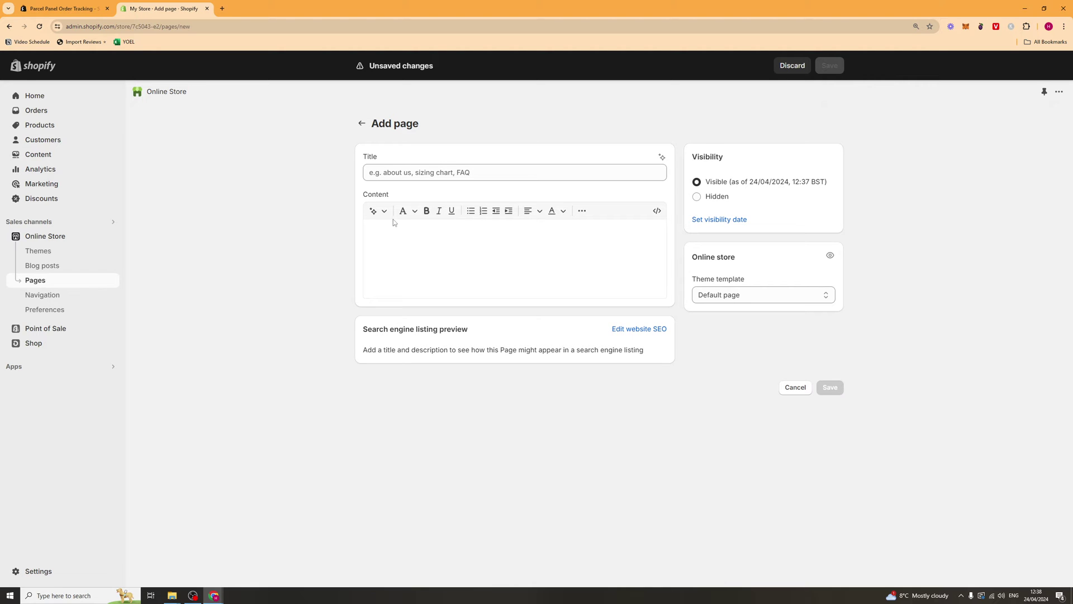
Step: Add a 'Track My Order' Main menu item linking to /apps/parcelpanel and save the menu
left_click(77, 296)
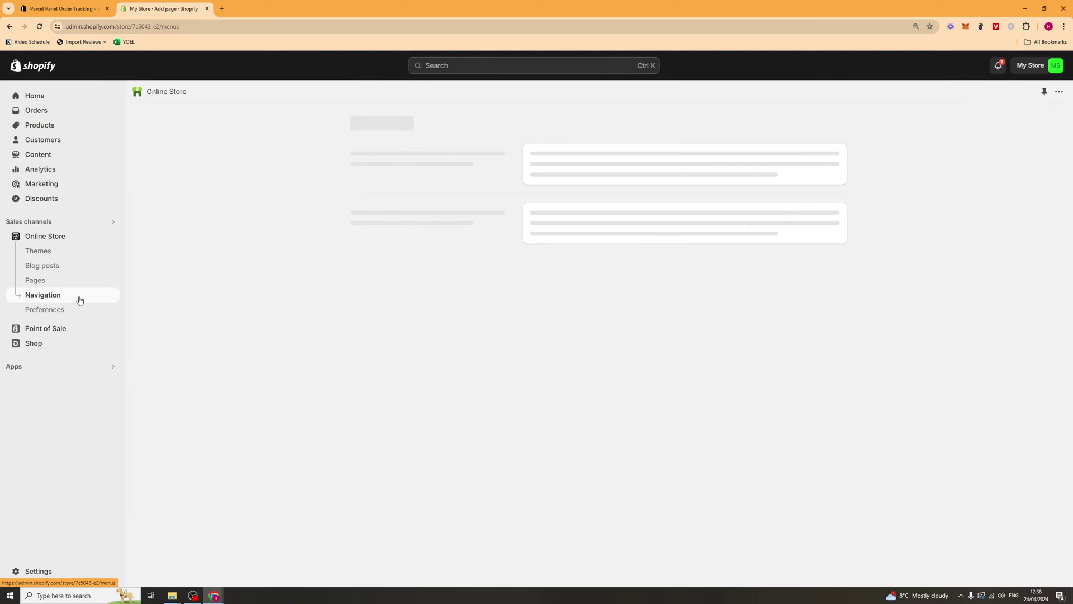
left_click(558, 300)
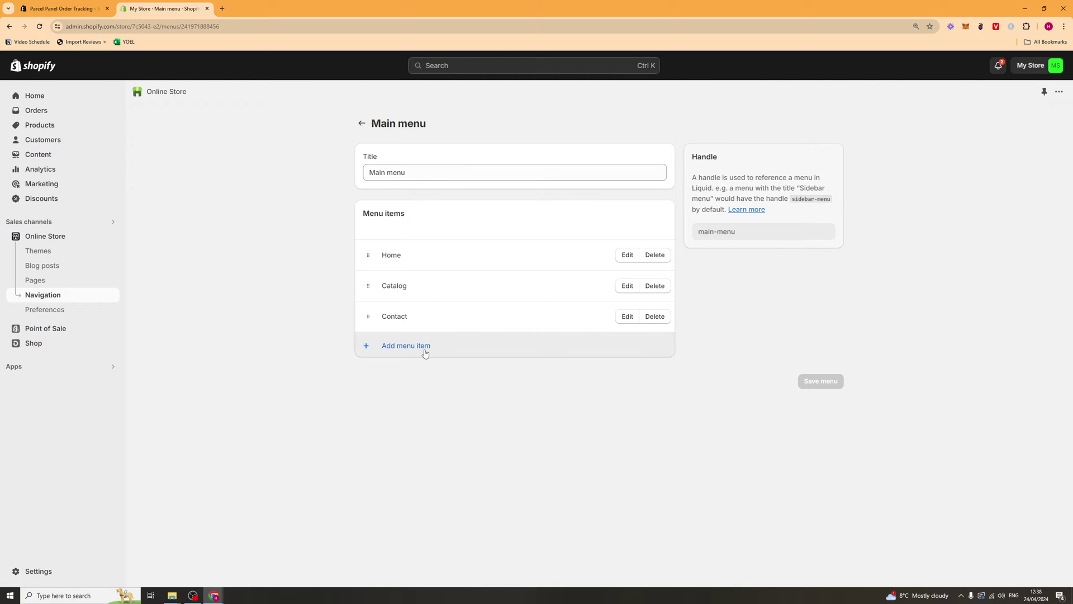
left_click(413, 347)
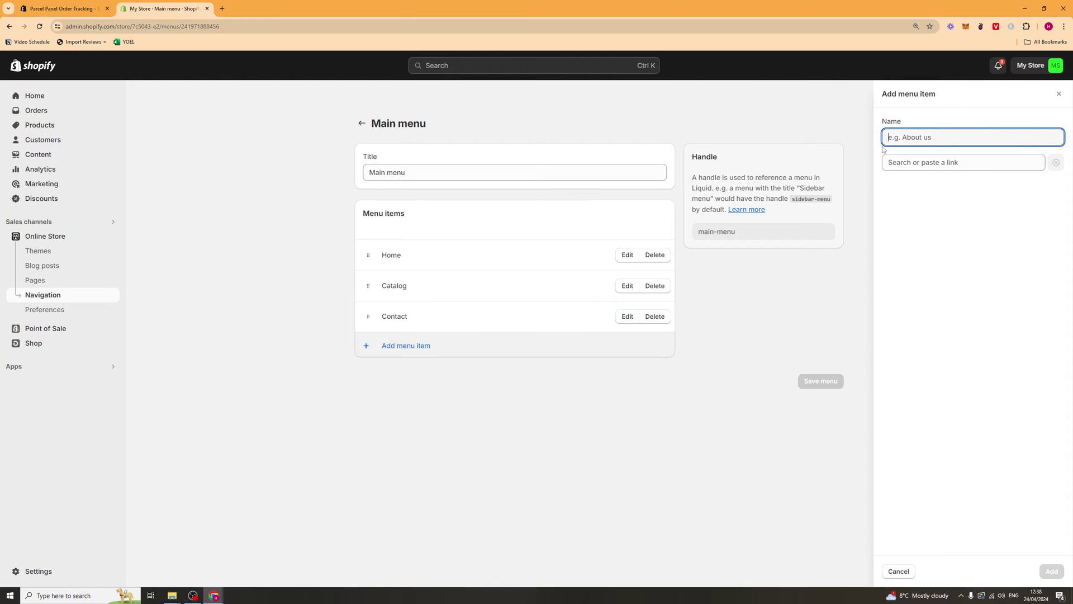
type("Track My Order")
left_click(929, 163)
key("ctrl+v")
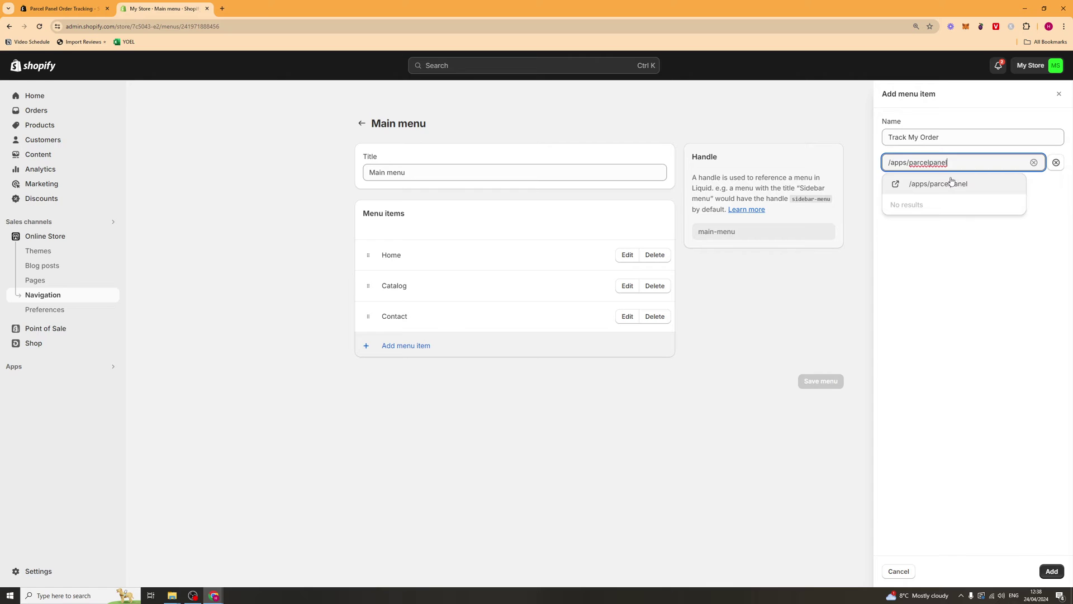
left_click(950, 183)
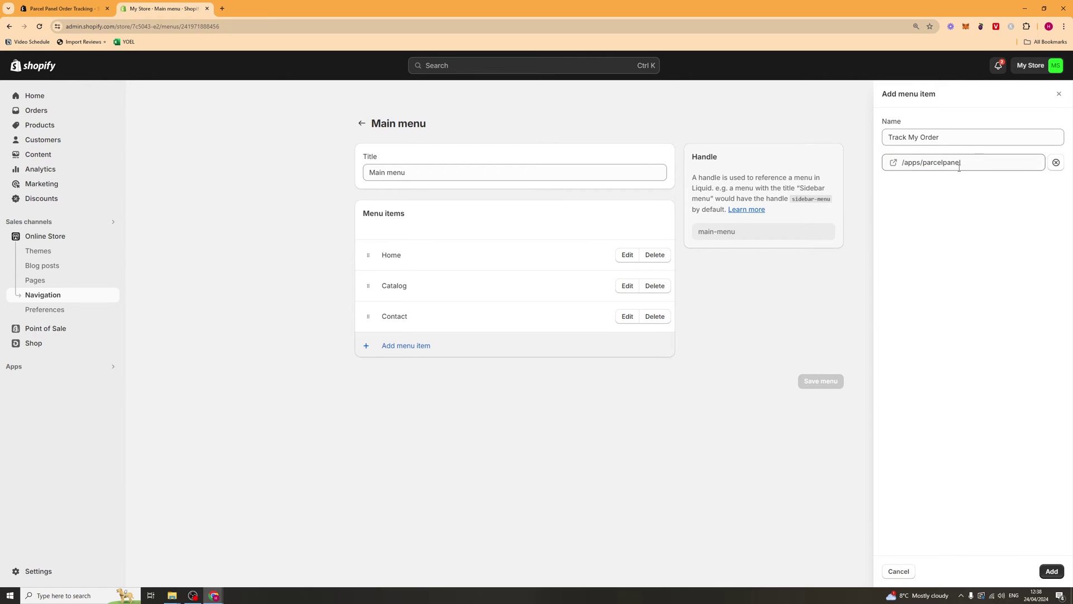
left_click(1053, 569)
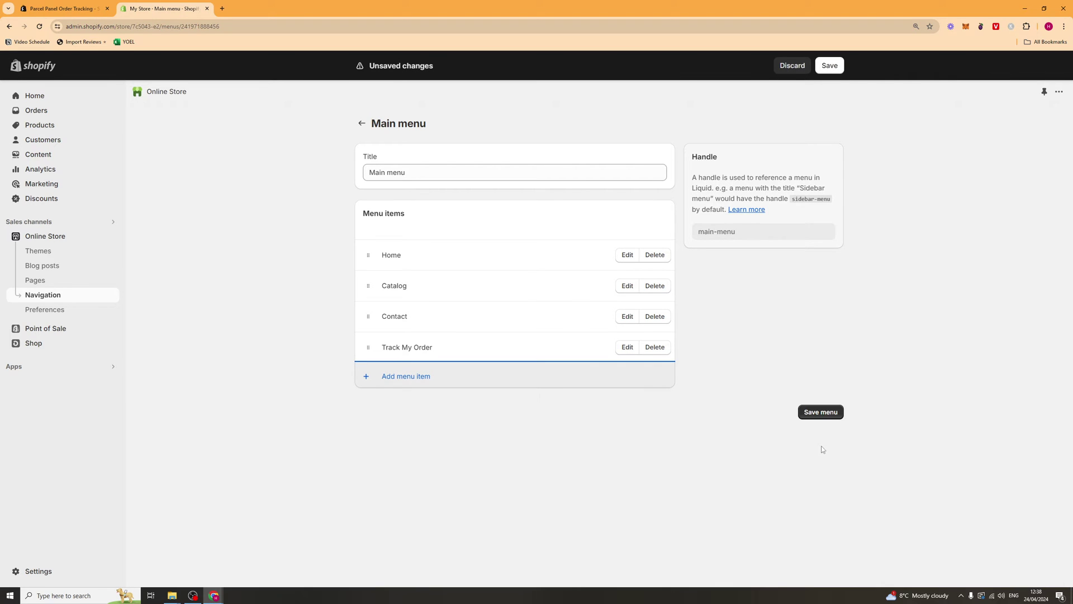
left_click(814, 417)
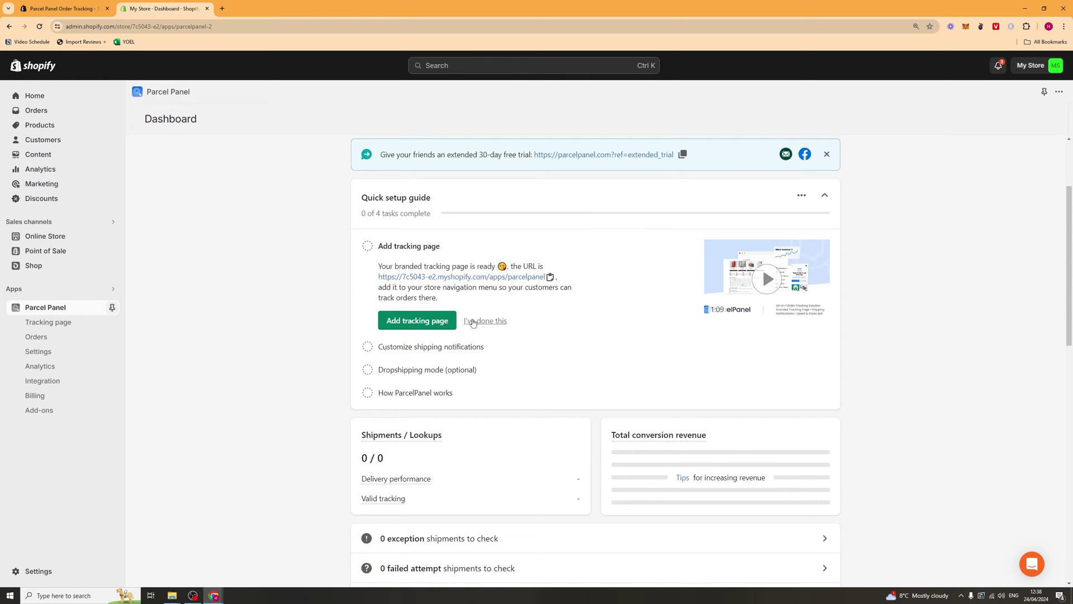
Step: Mark the tracking page setup step done and go to the shipping notification settings
left_click(474, 323)
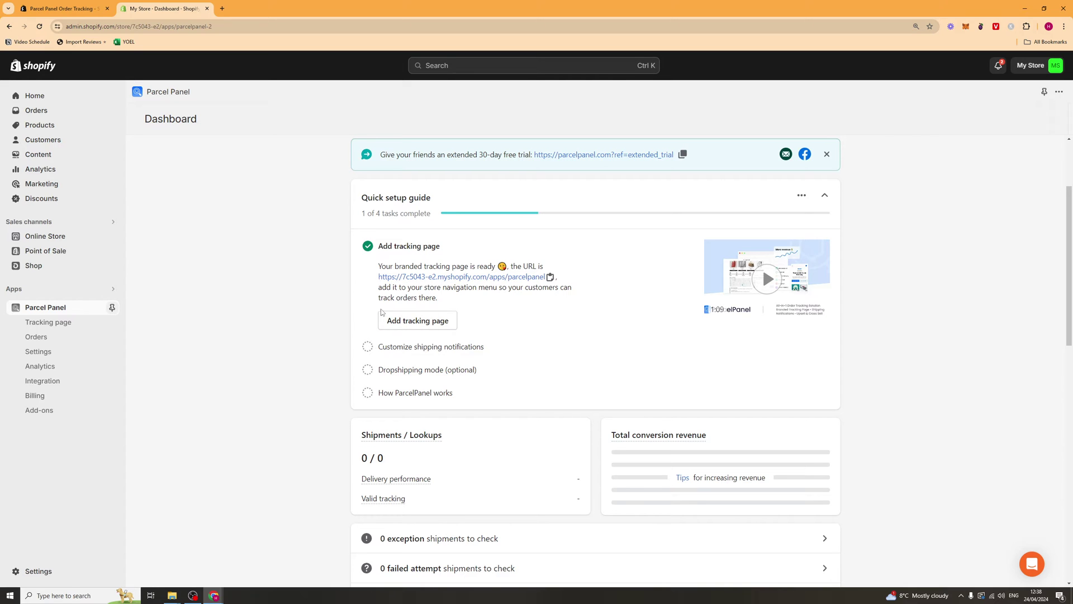
scroll(263, 269, "down", 2)
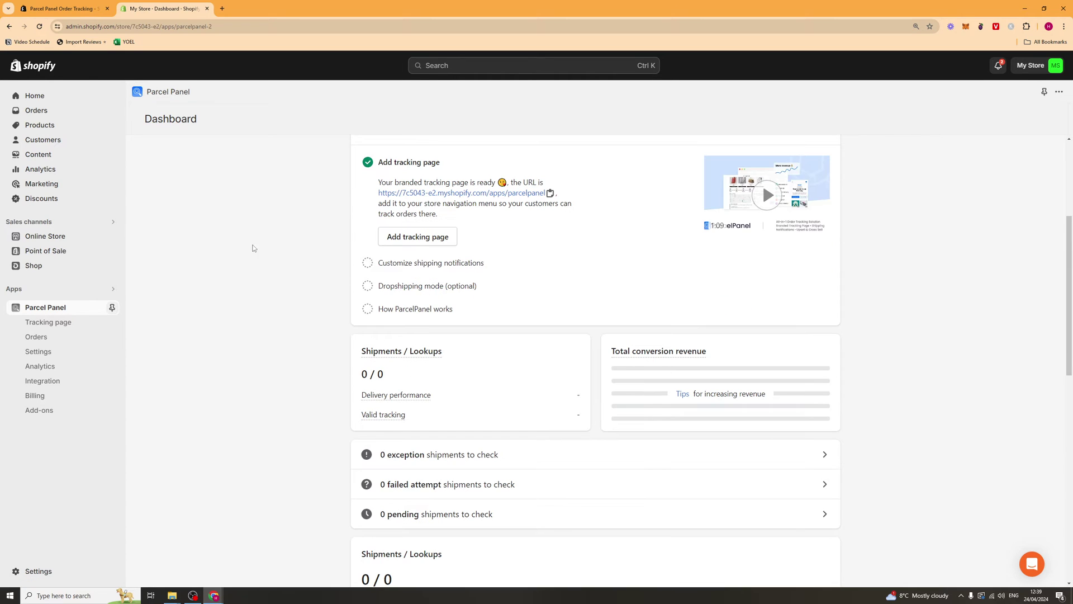
left_click(394, 265)
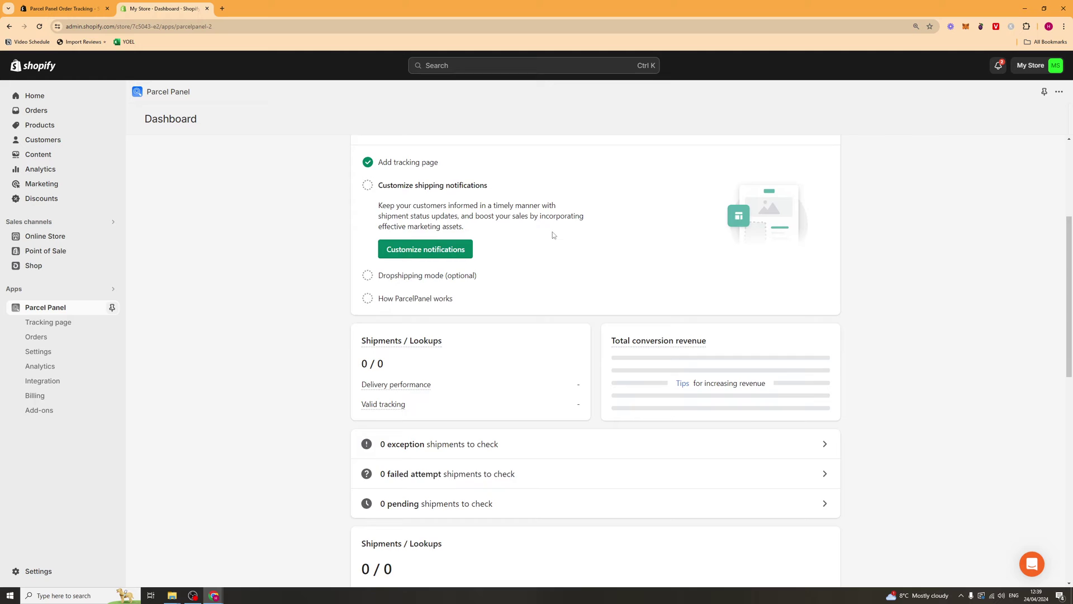
scroll(464, 246, "up", 2)
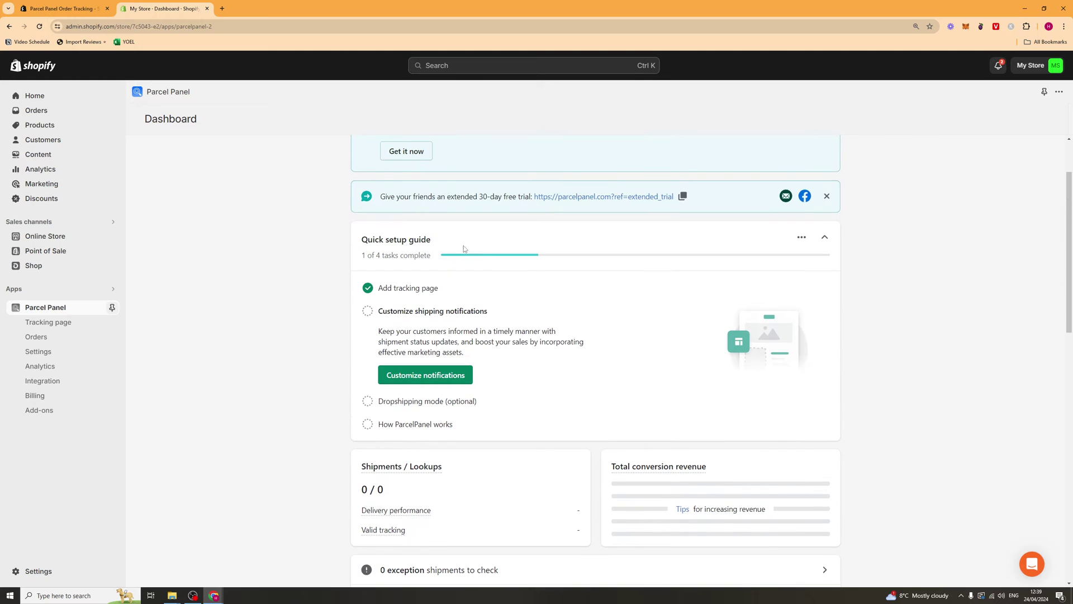
left_click(413, 379)
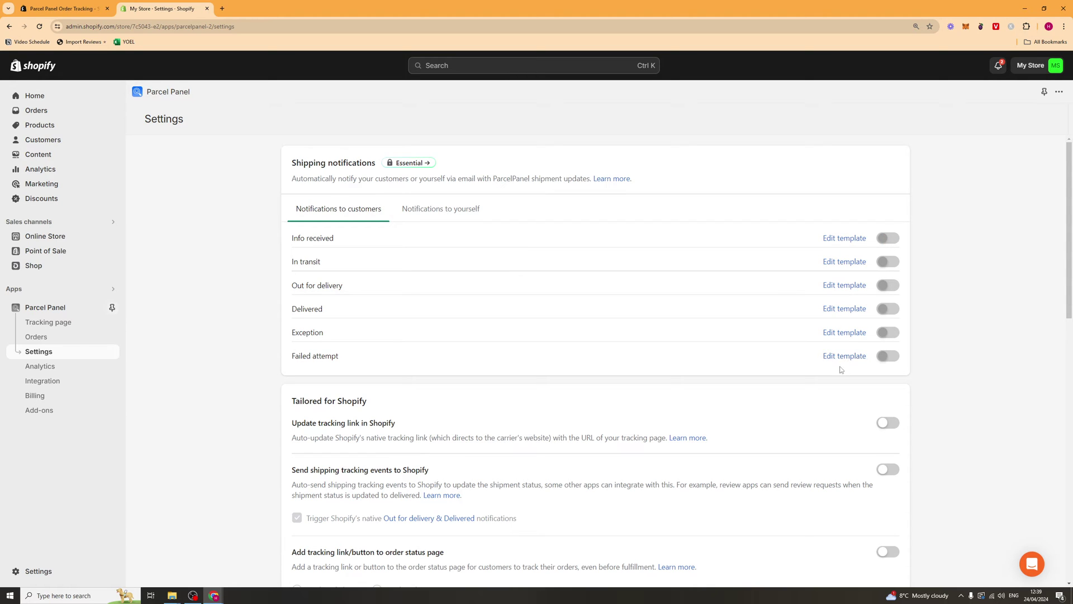
Step: Look over the paid plan options, then open the Out for delivery email template
right_click(428, 164)
left_click(398, 164)
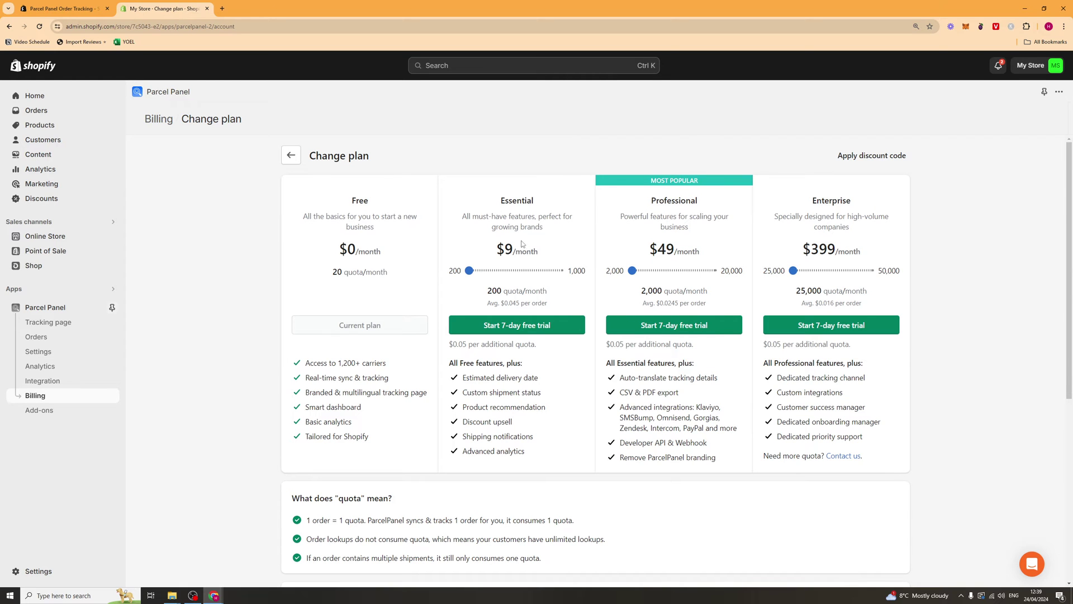
left_click(291, 155)
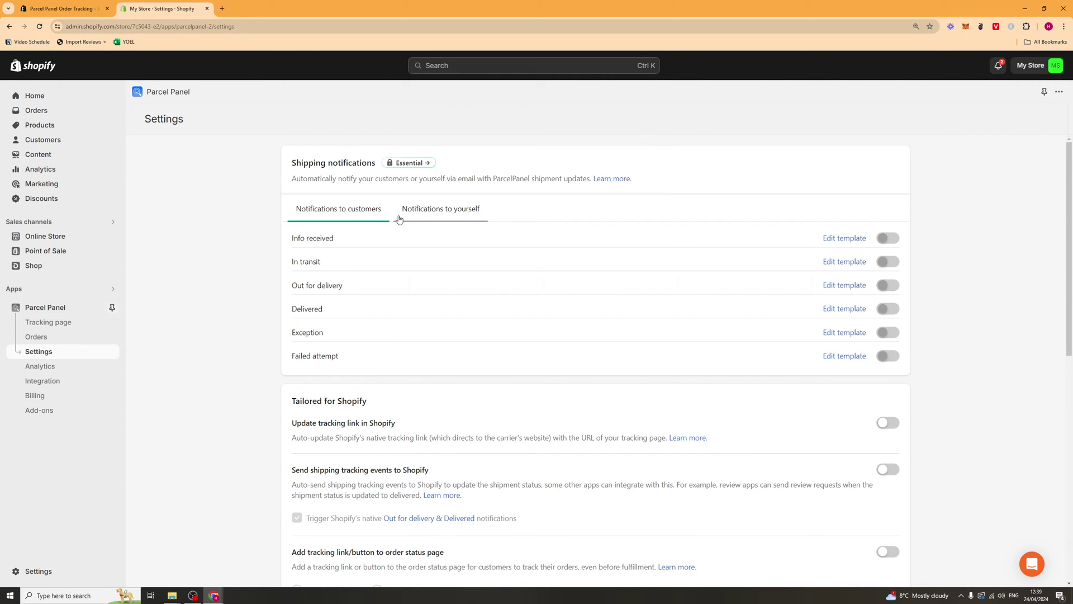
triple_click(295, 240)
left_click(295, 239)
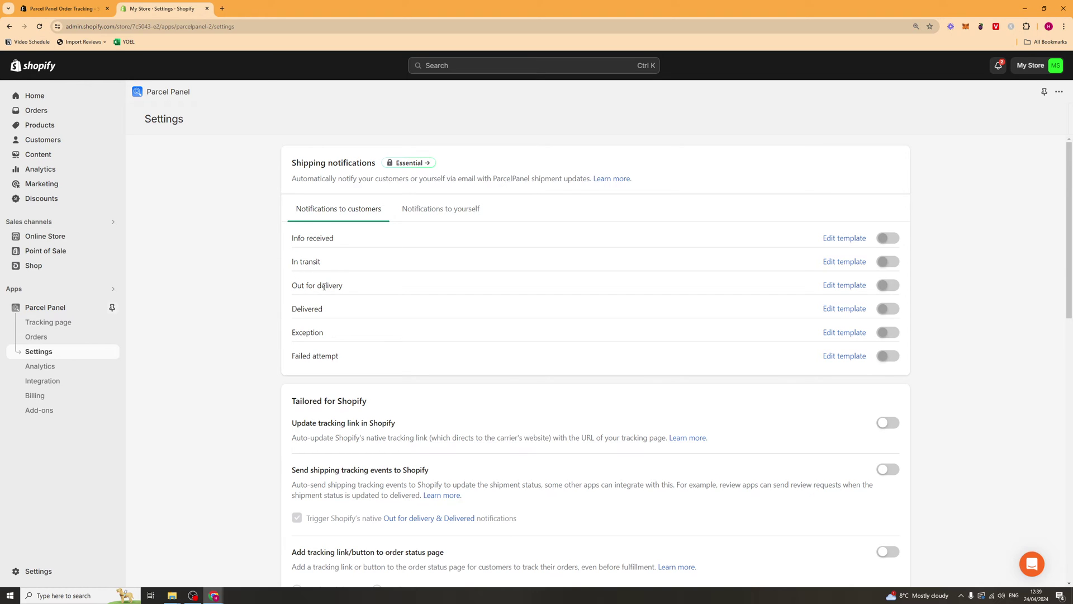
left_click(841, 285)
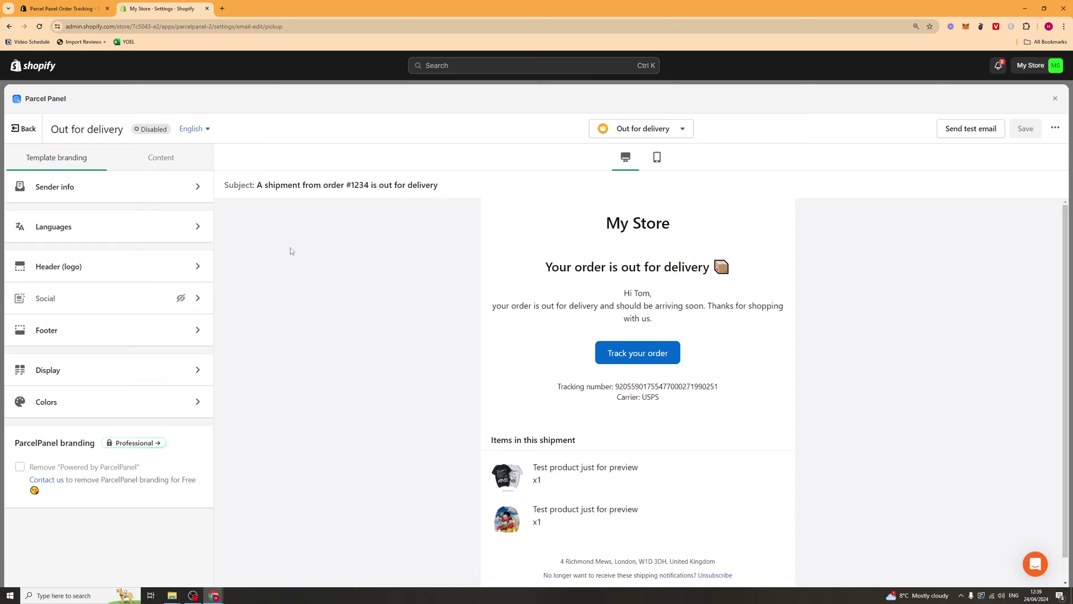
left_click(101, 199)
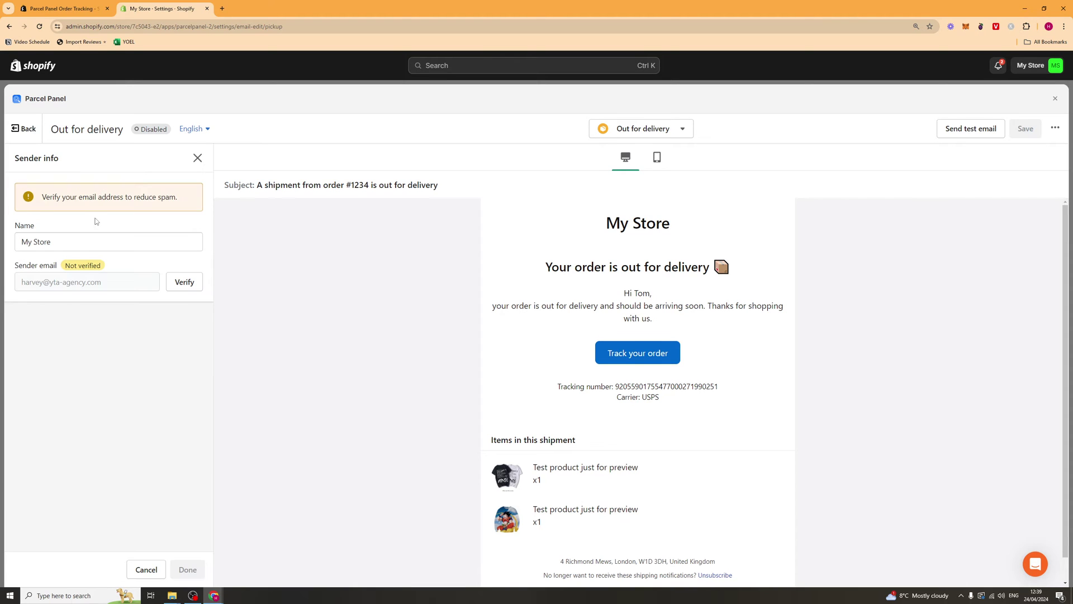
left_click_drag(60, 247, 1, 241)
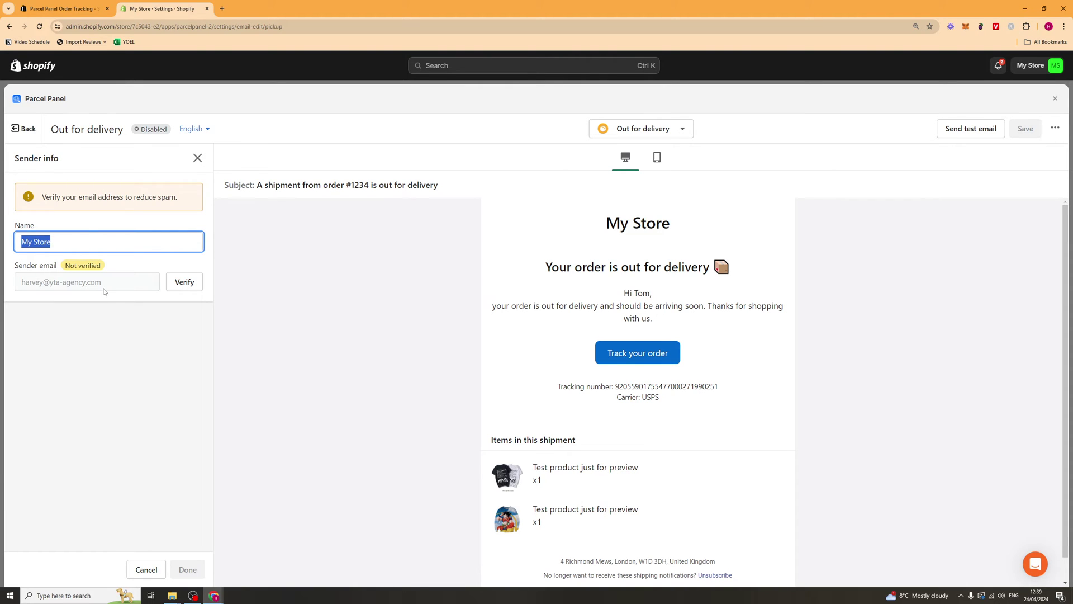
left_click(197, 158)
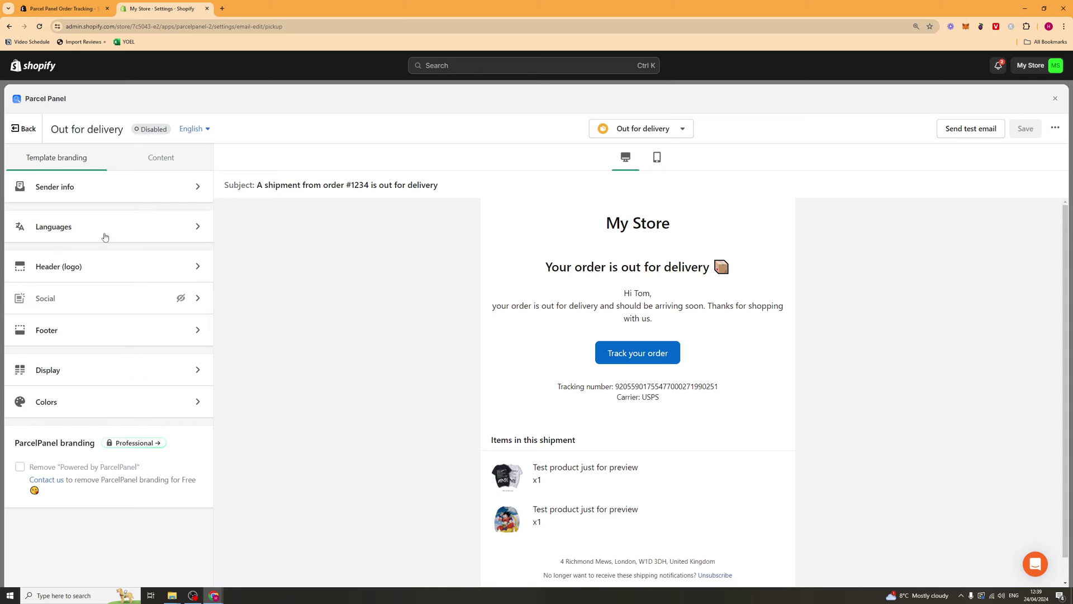
left_click(108, 270)
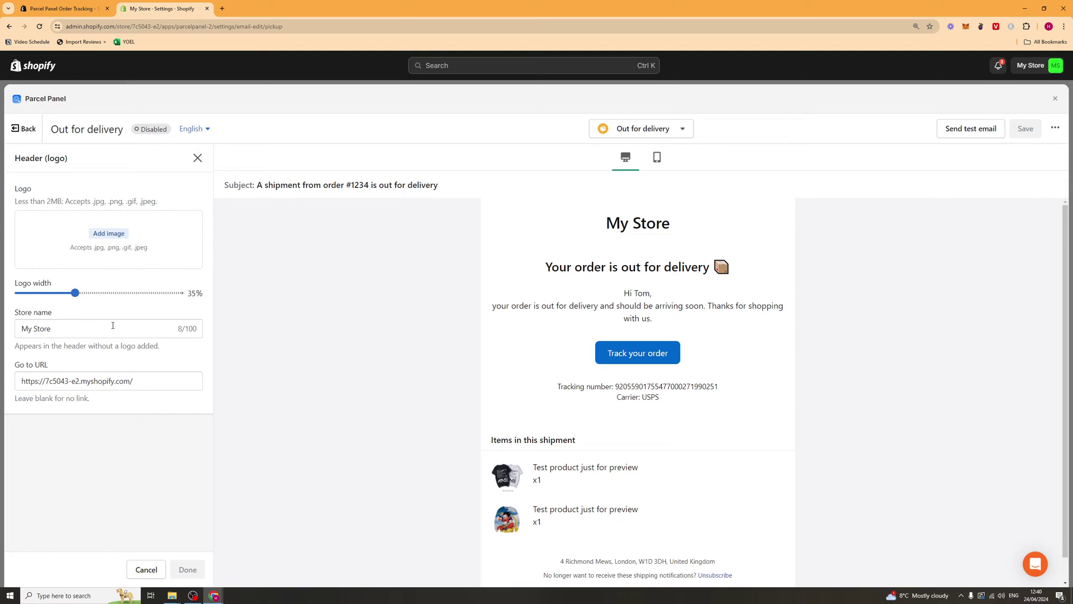
left_click_drag(112, 328, 1, 341)
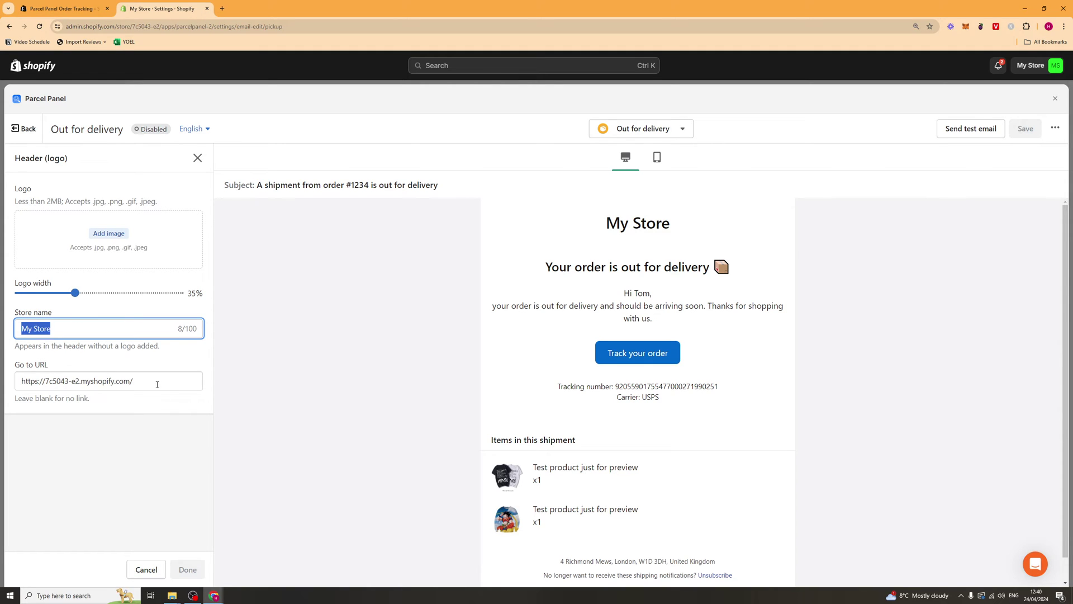
left_click_drag(157, 384, 102, 376)
left_click(102, 367)
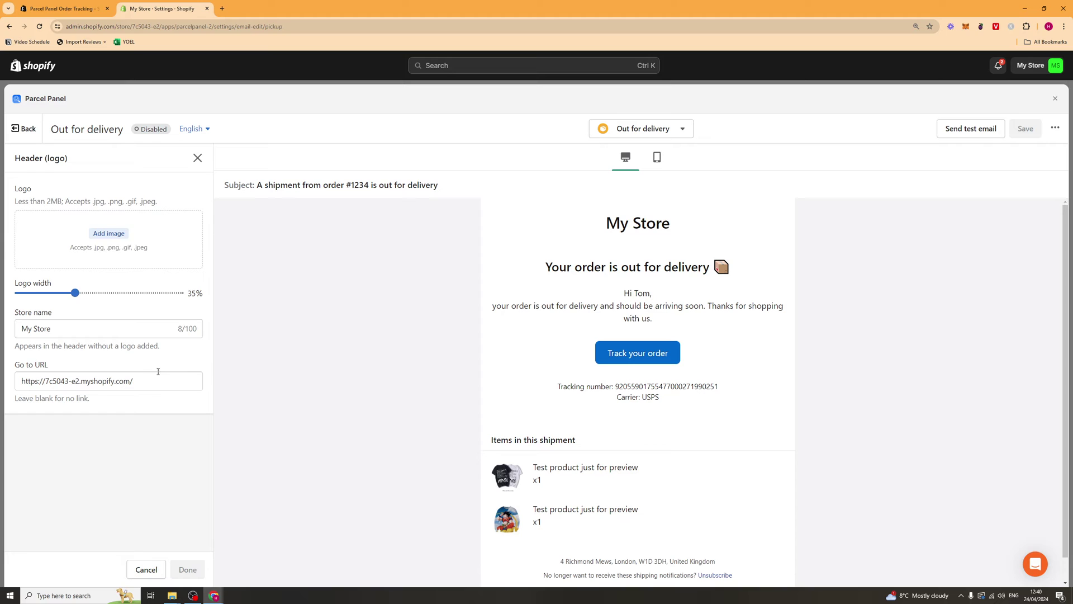
left_click(198, 158)
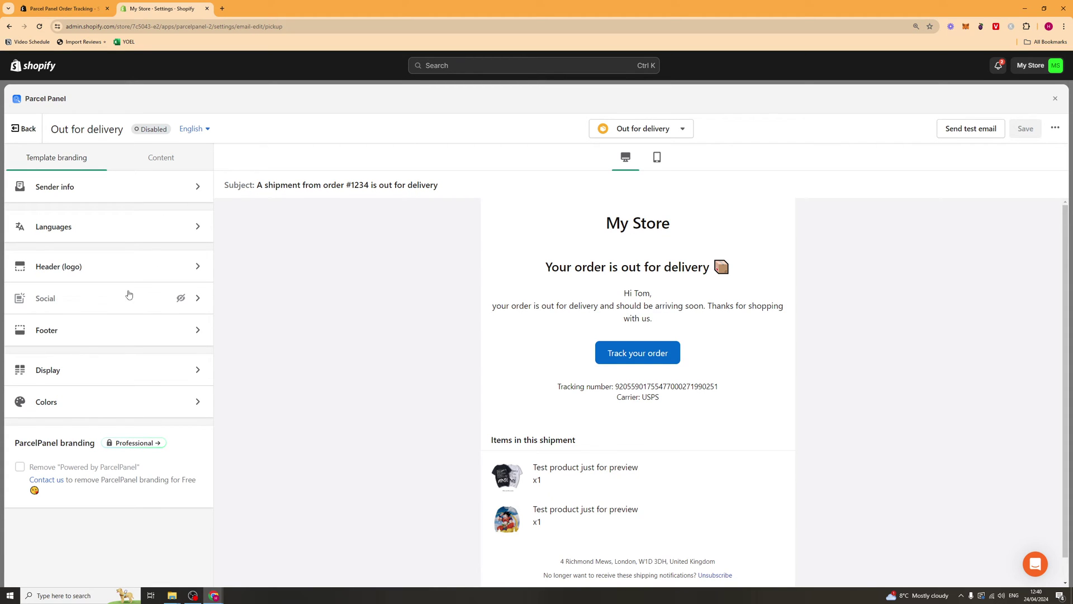
left_click(139, 304)
left_click(84, 209)
left_click(93, 194)
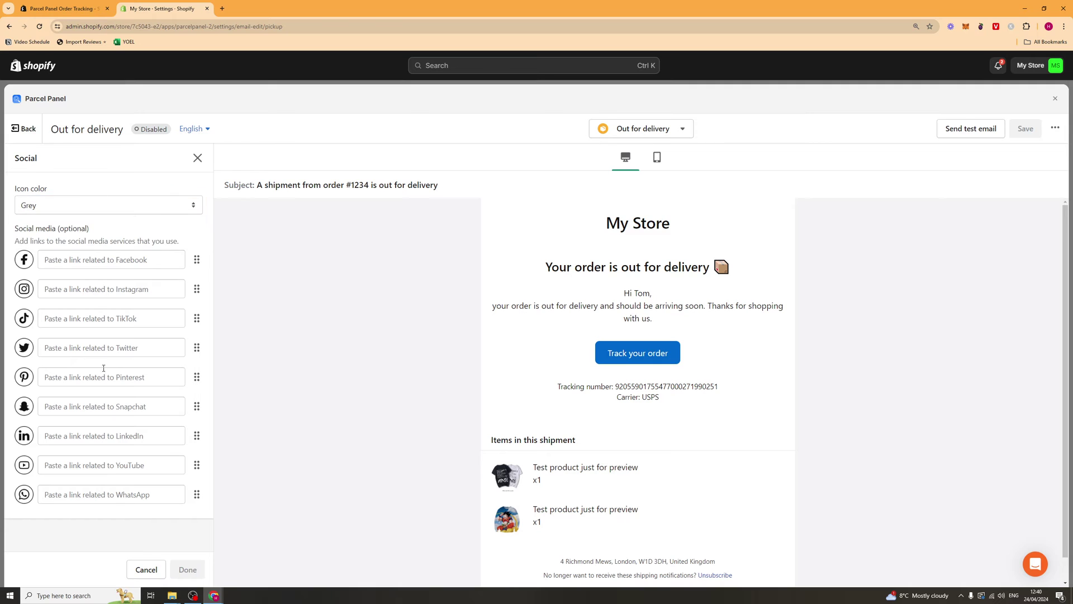
left_click(198, 158)
left_click(181, 298)
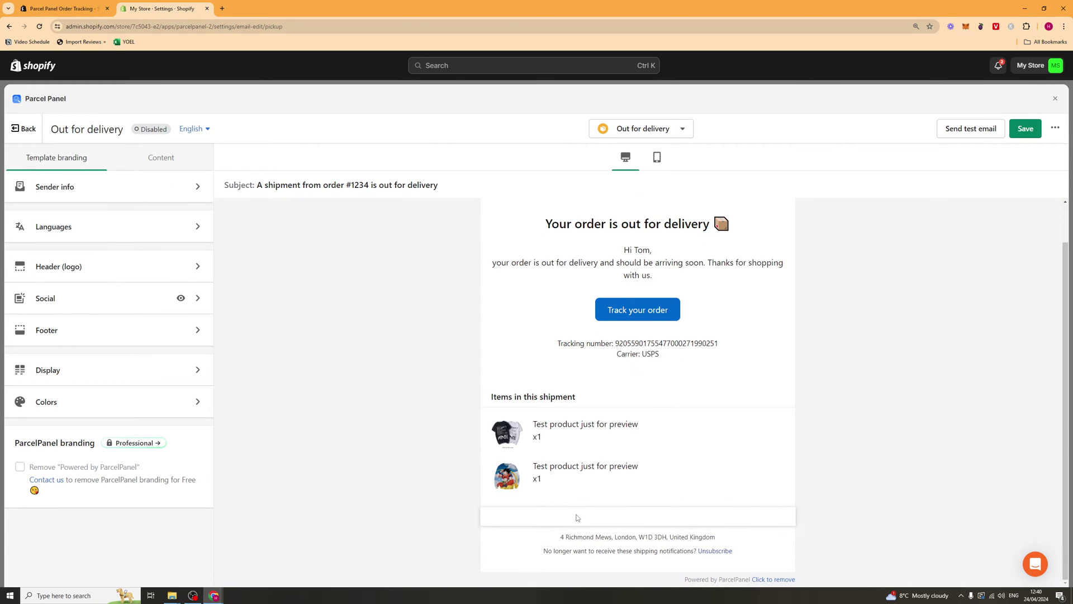
left_click(94, 329)
left_click(197, 158)
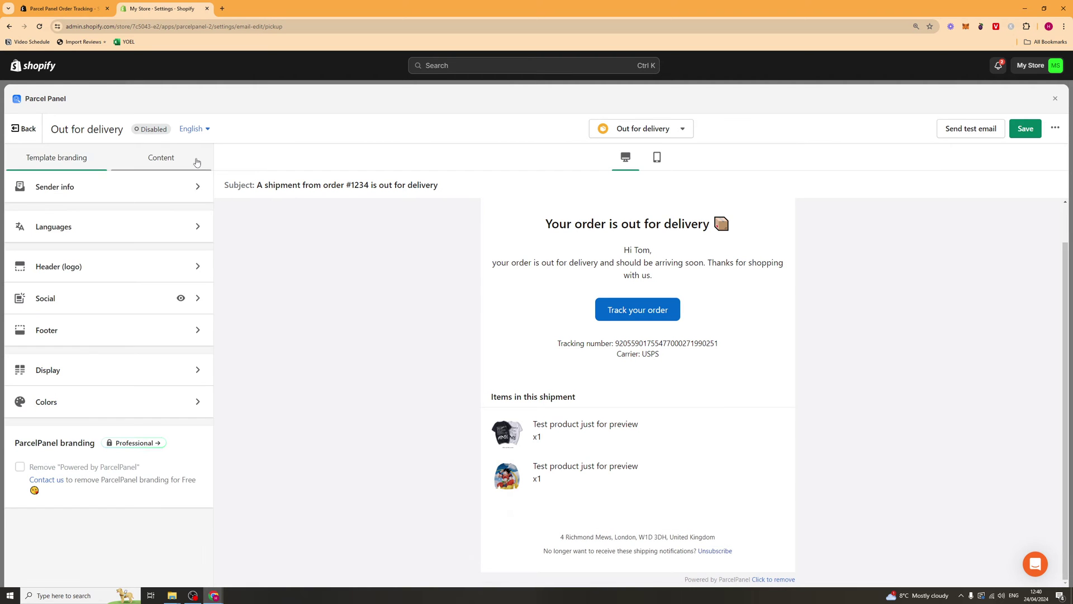
left_click(106, 373)
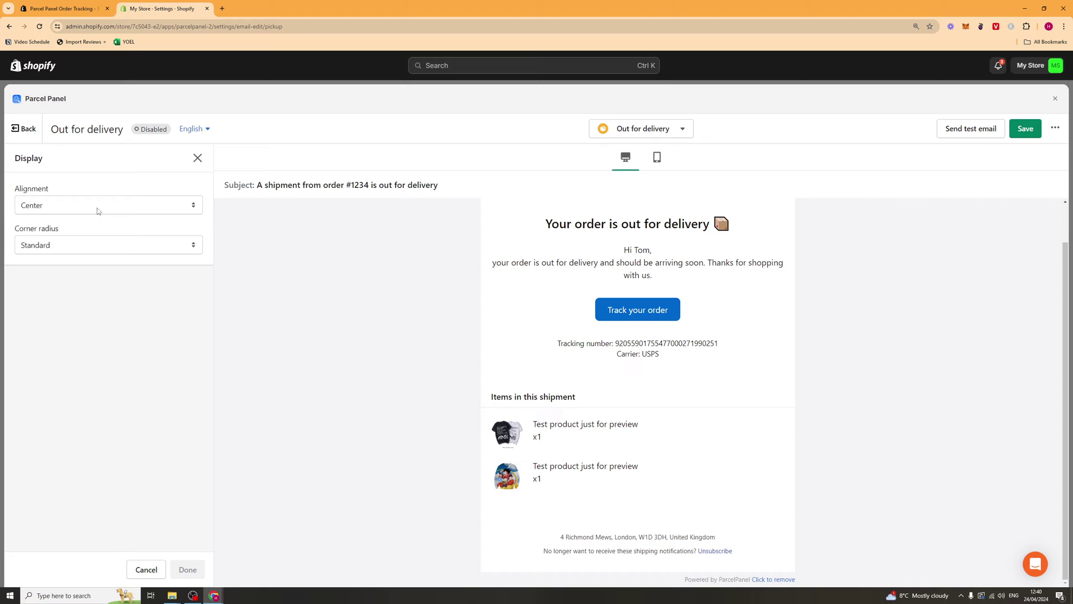
left_click(95, 205)
left_click(109, 216)
left_click(198, 157)
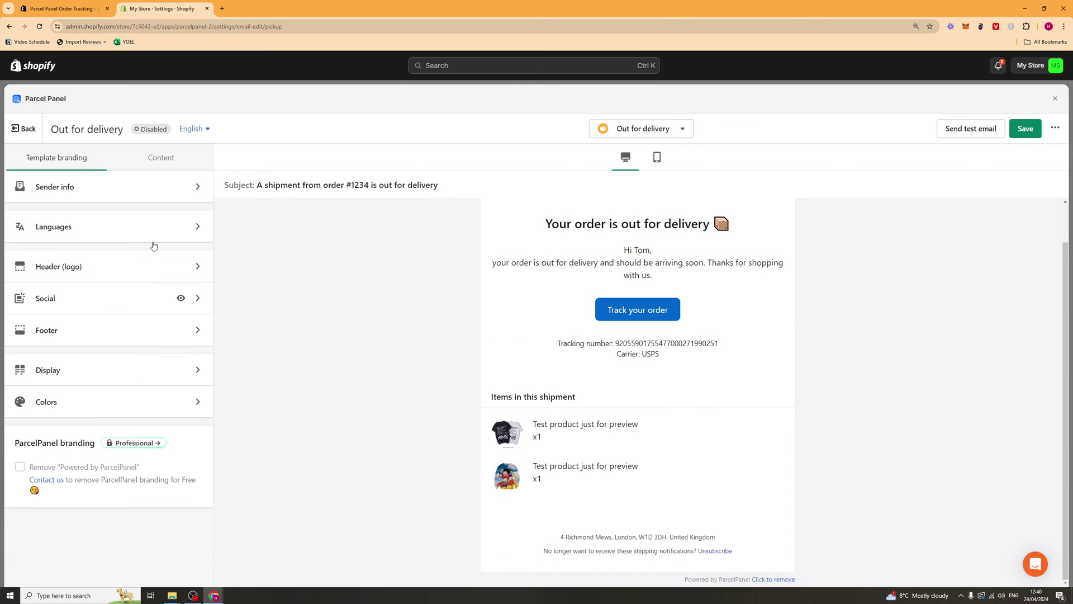
left_click(119, 409)
scroll(158, 314, "down", 1)
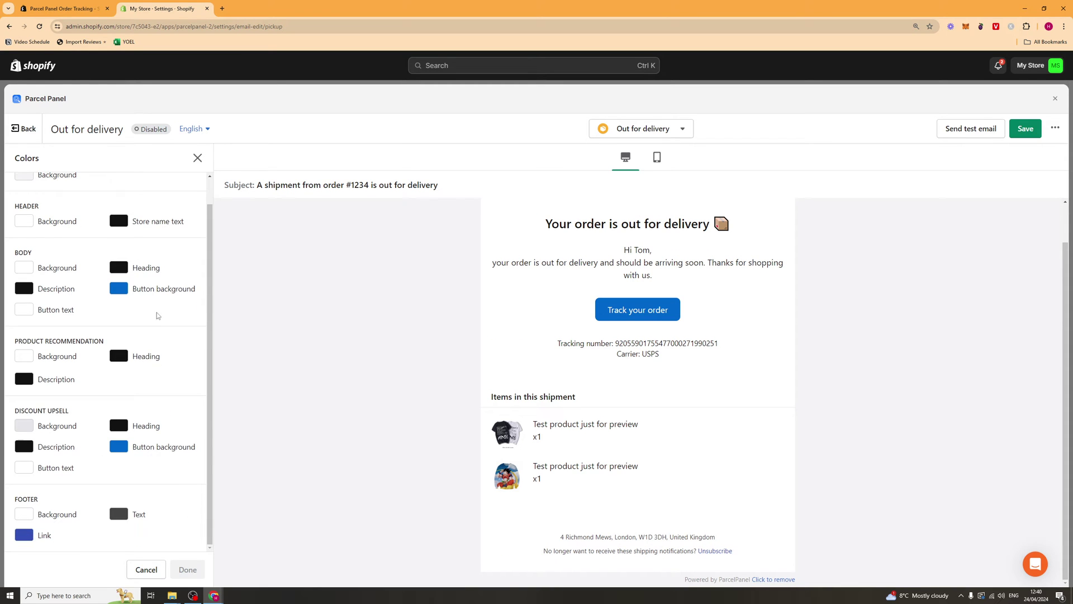
scroll(156, 358, "up", 1)
left_click(197, 157)
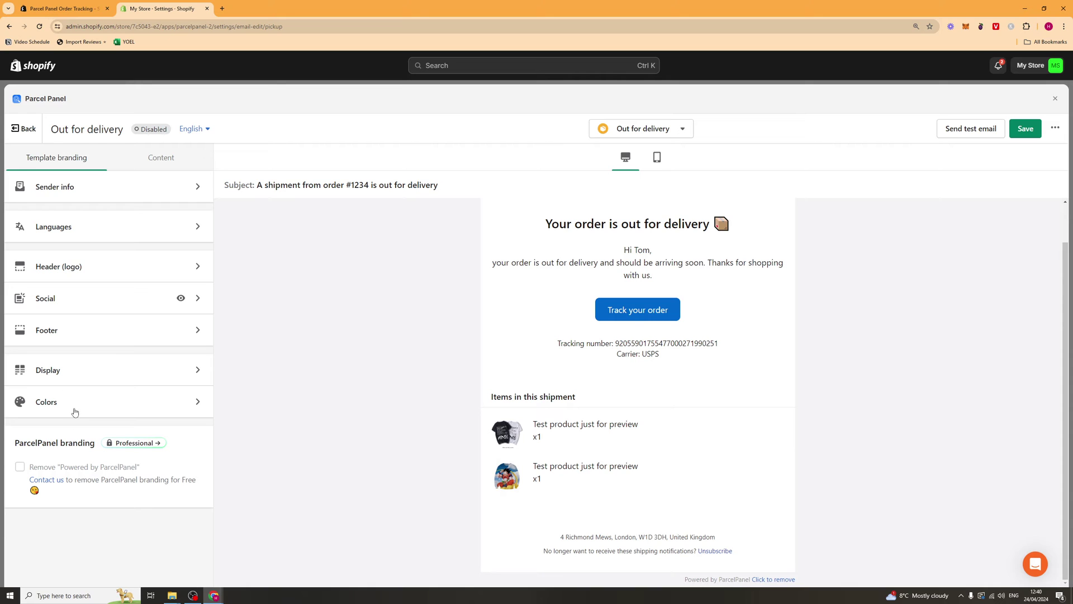
Step: Show the email's Content sections and inspect its subject line and {{order_number}} variable
left_click(162, 162)
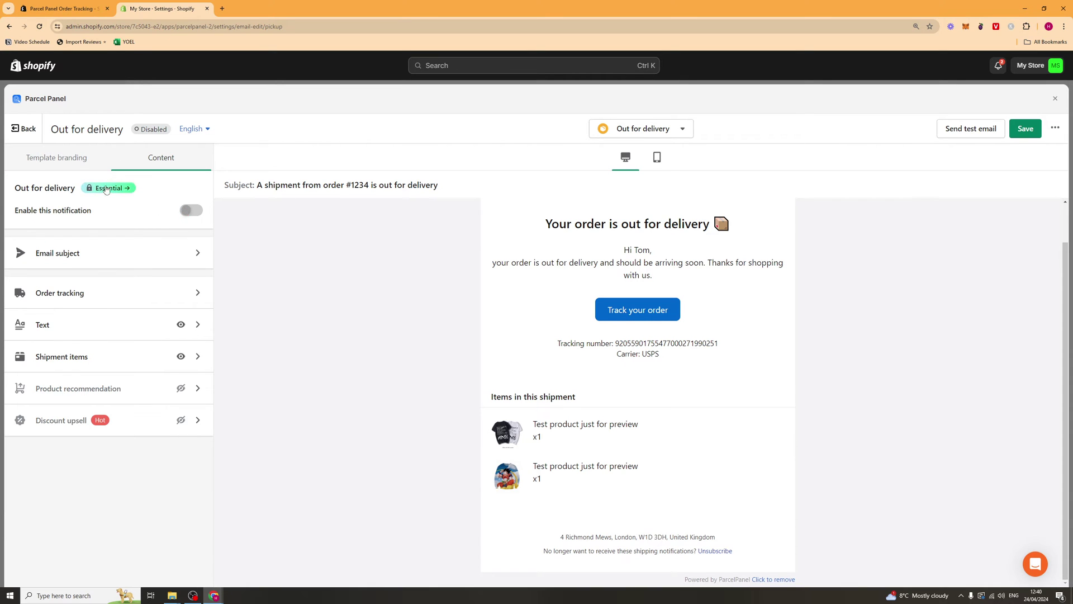
left_click(201, 254)
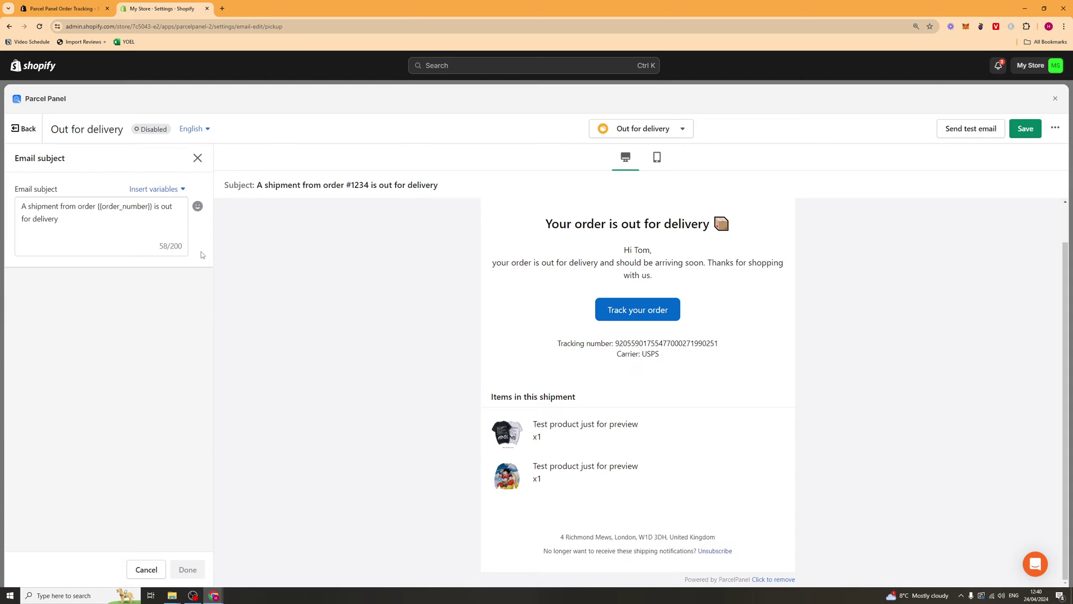
triple_click(23, 206)
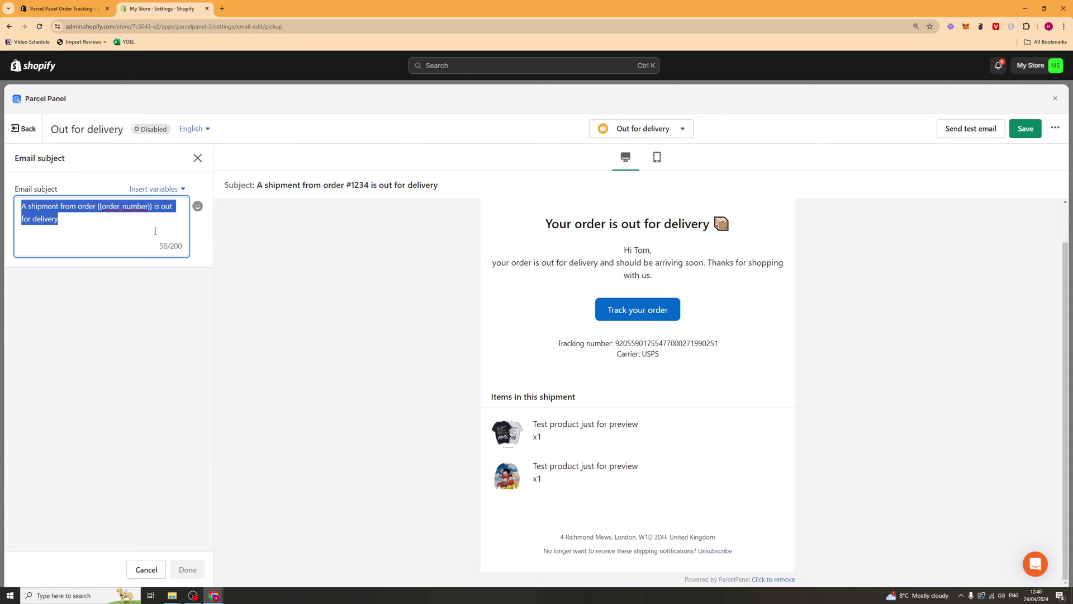
left_click(113, 207)
triple_click(23, 205)
left_click(25, 206)
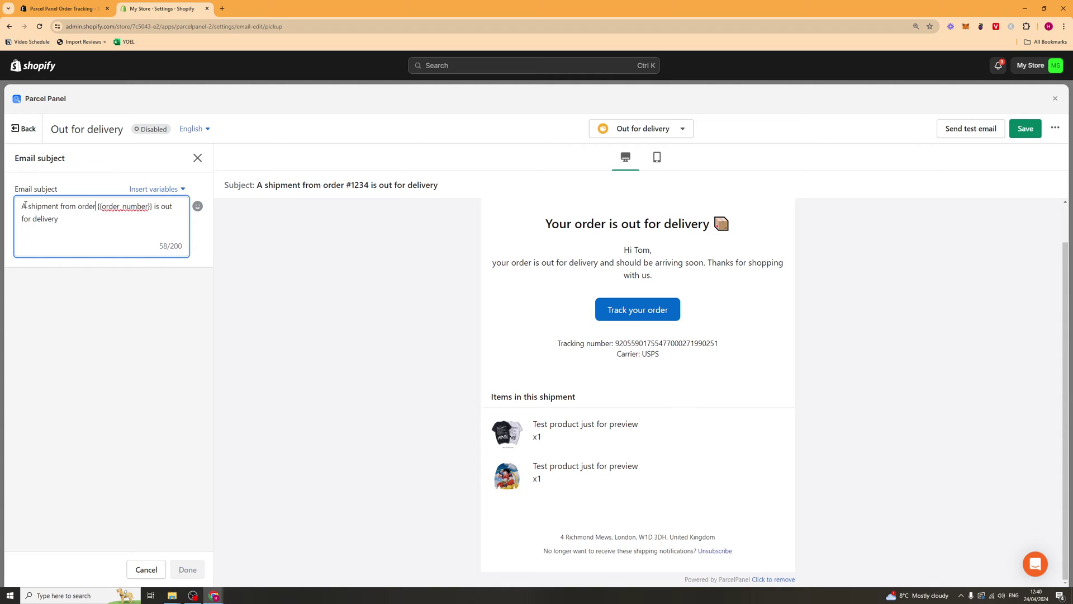
left_click_drag(99, 207, 151, 207)
left_click(94, 203)
Step: Browse the insertable variables list, then close the subject editor without changes
left_click(168, 189)
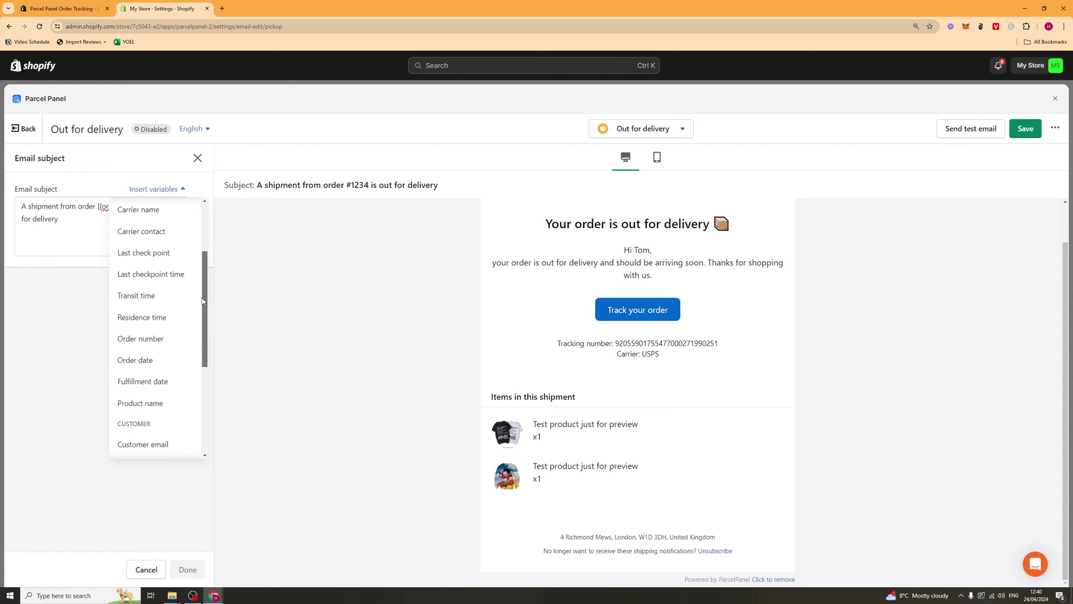
scroll(203, 301, "down", 1)
scroll(151, 224, "up", 1)
scroll(206, 308, "down", 1)
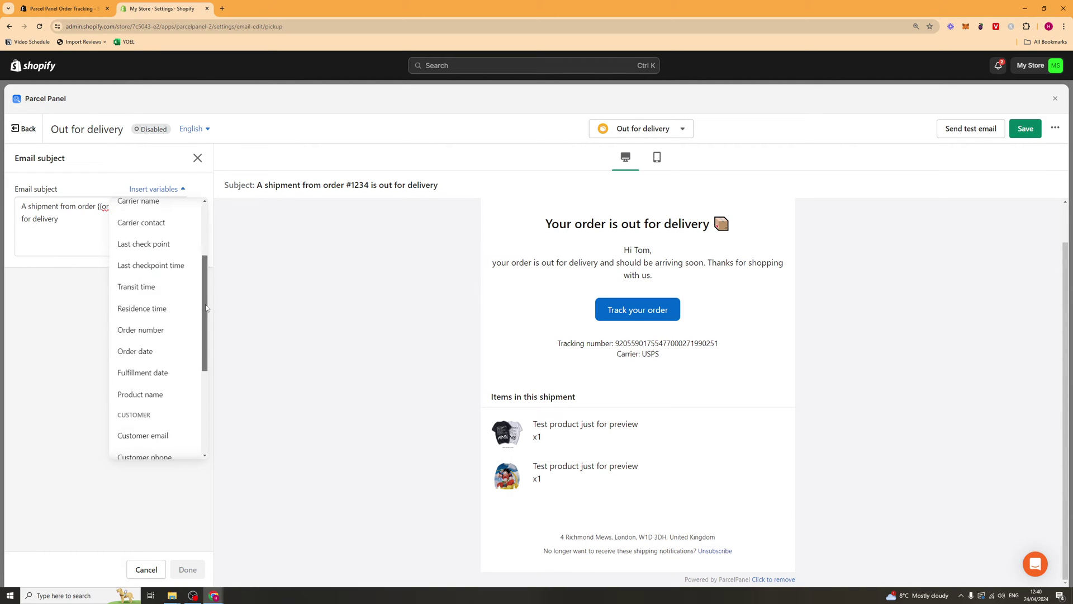
scroll(204, 302, "down", 3)
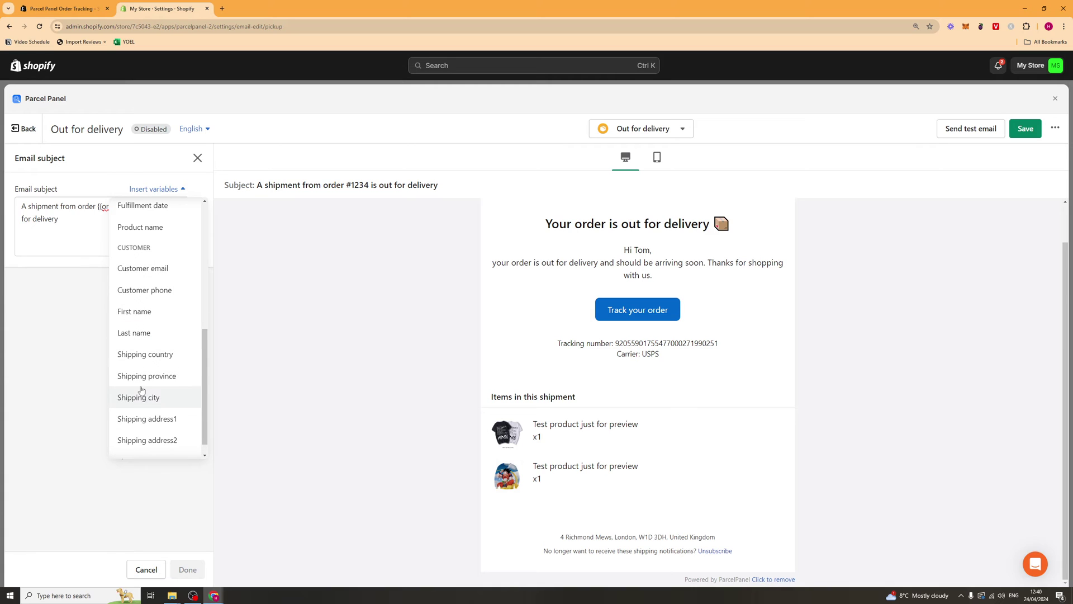
scroll(141, 390, "down", 1)
left_click(32, 257)
left_click(188, 174)
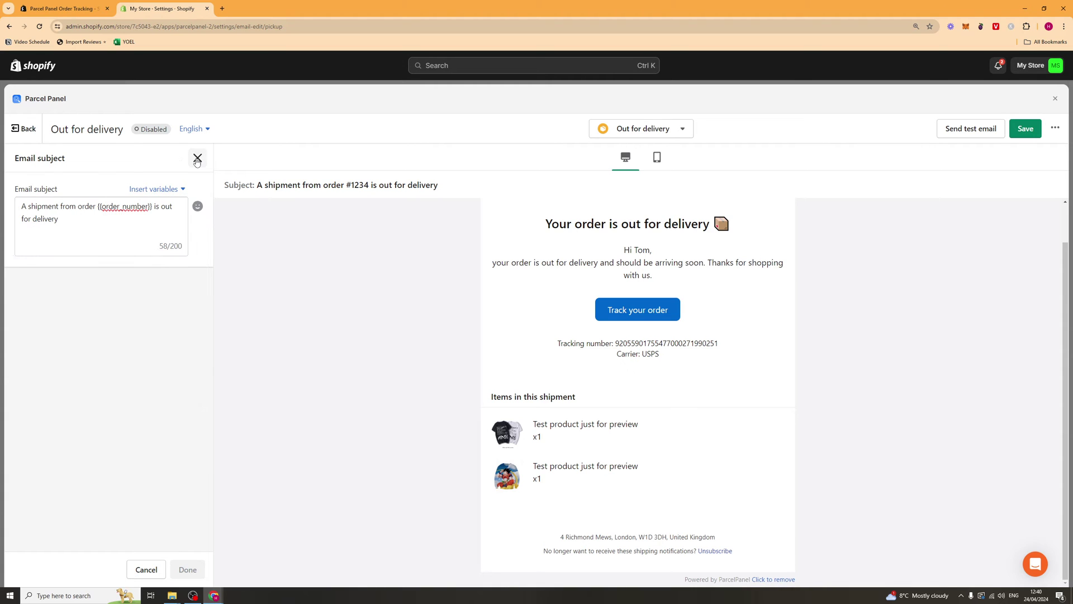
left_click(198, 159)
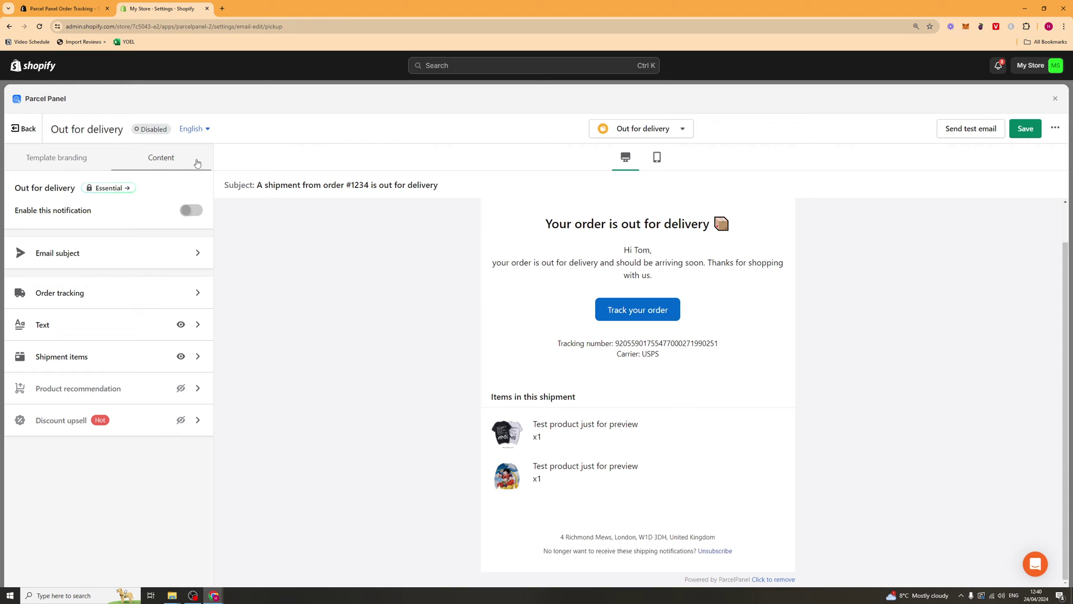
left_click(129, 294)
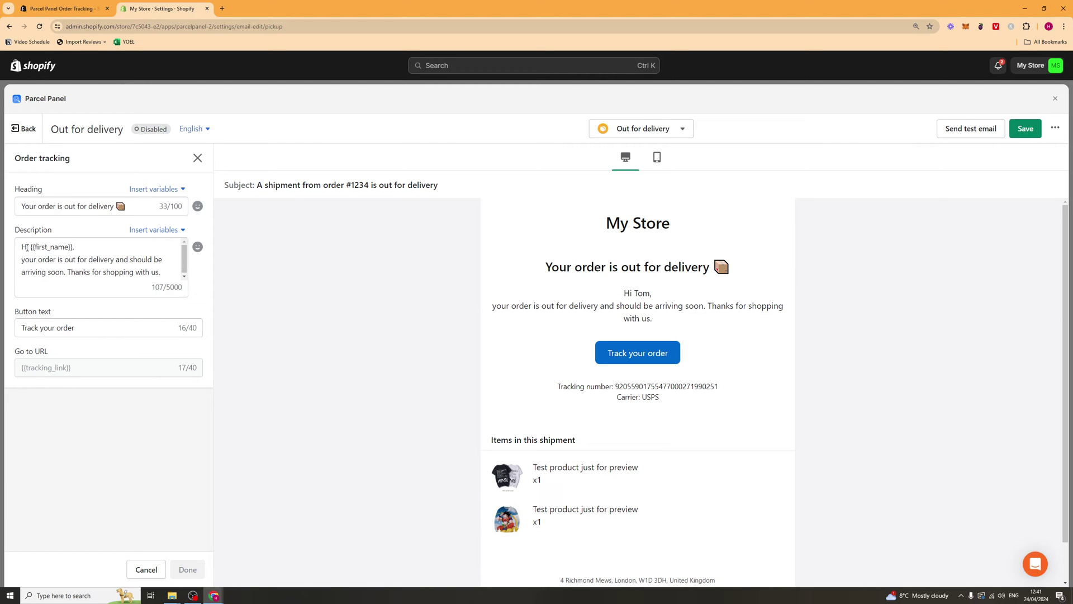
left_click_drag(32, 246, 71, 247)
left_click(72, 247)
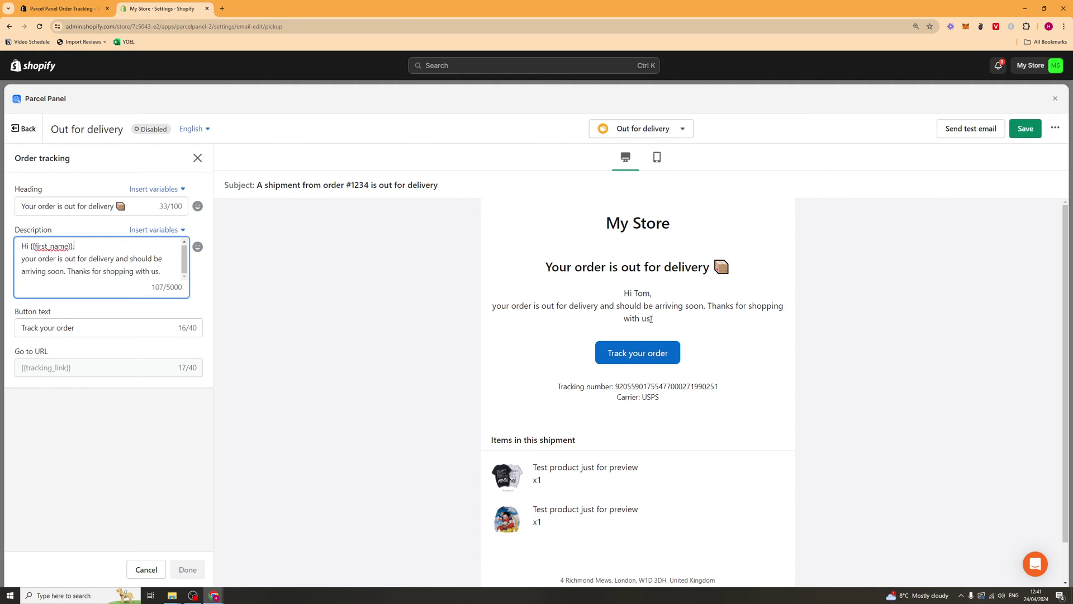
left_click_drag(141, 331, 22, 330)
double_click(60, 331)
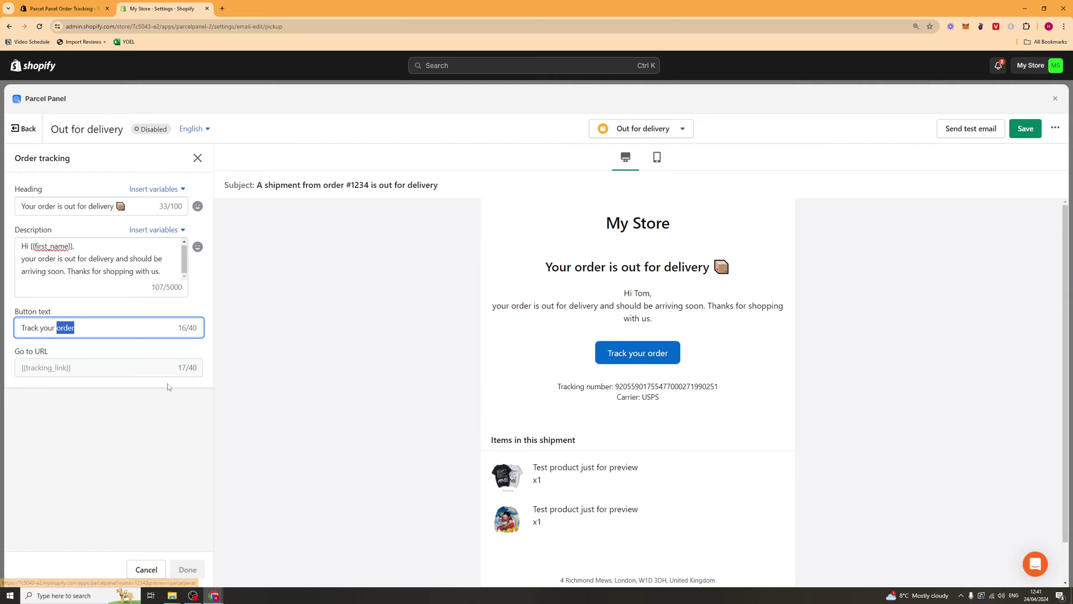
triple_click(26, 365)
left_click(32, 373)
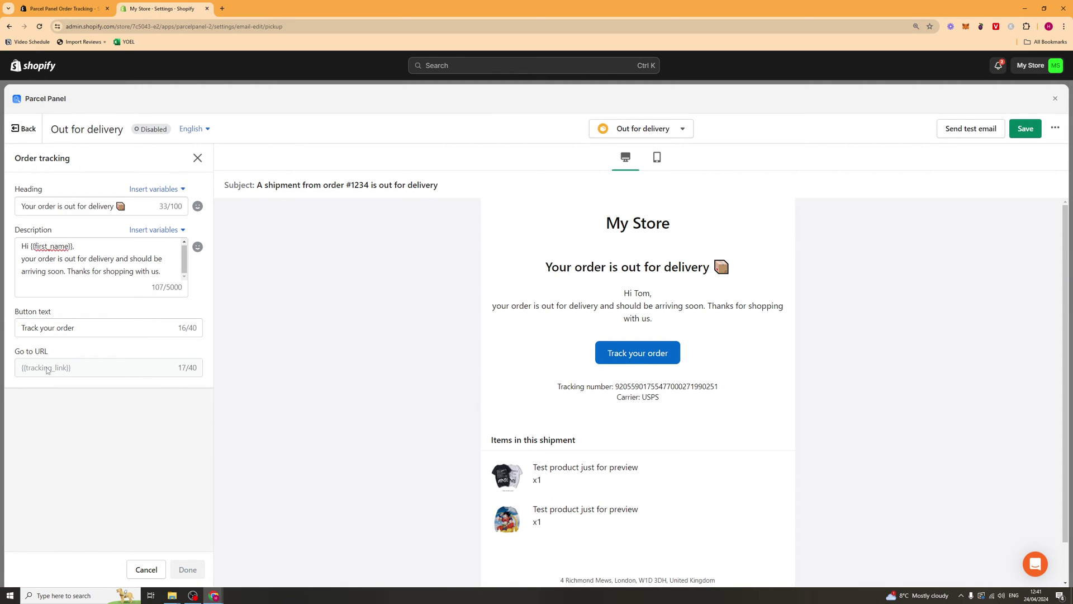
left_click_drag(21, 371, 82, 369)
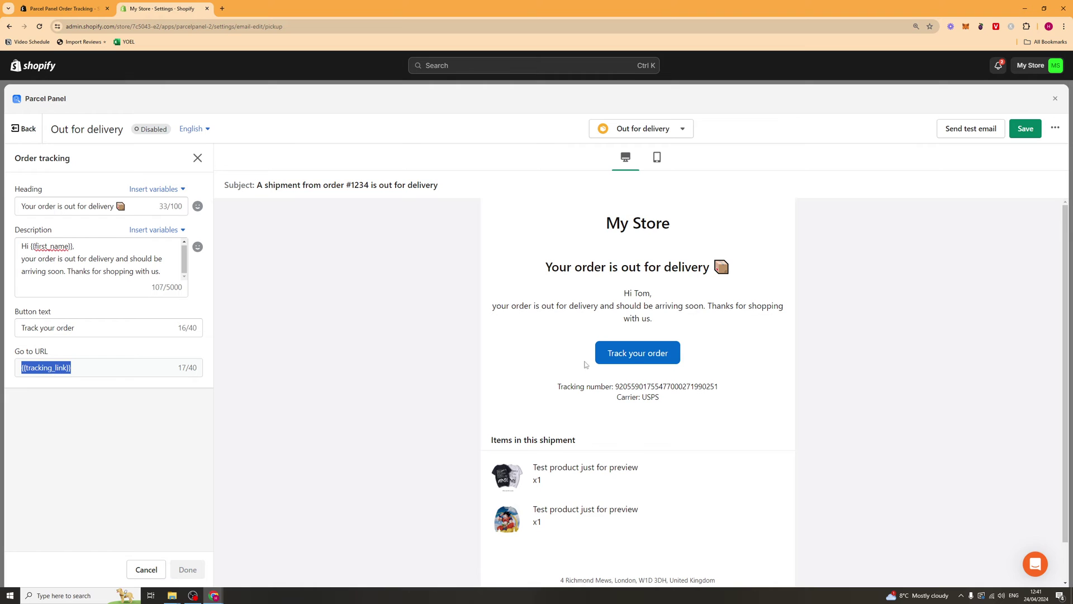
left_click(197, 159)
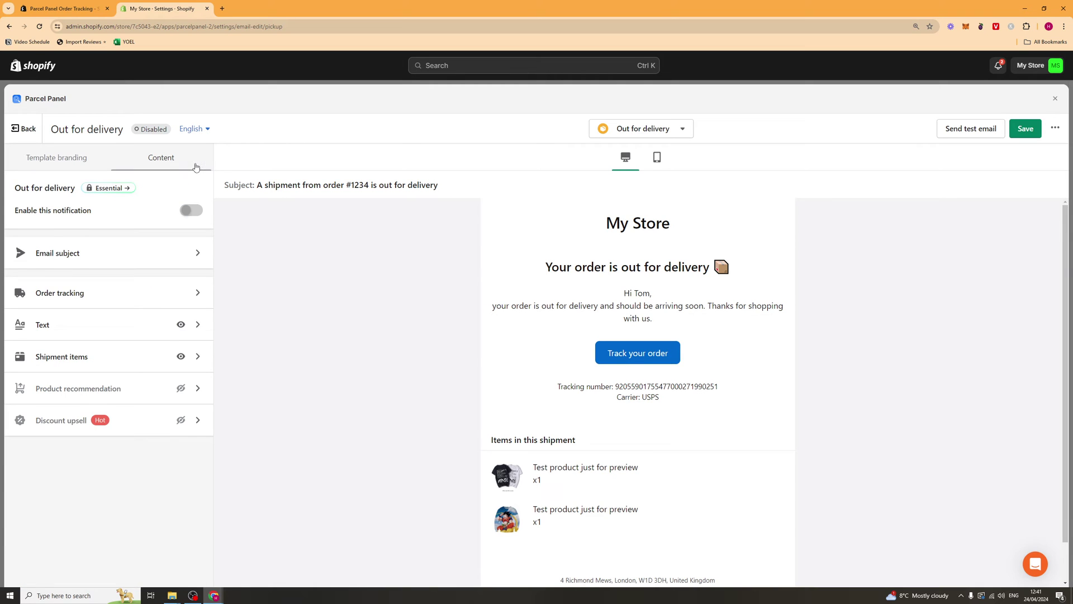
Step: Review the tracking number Text, Shipment items and Product recommendation settings
left_click(95, 330)
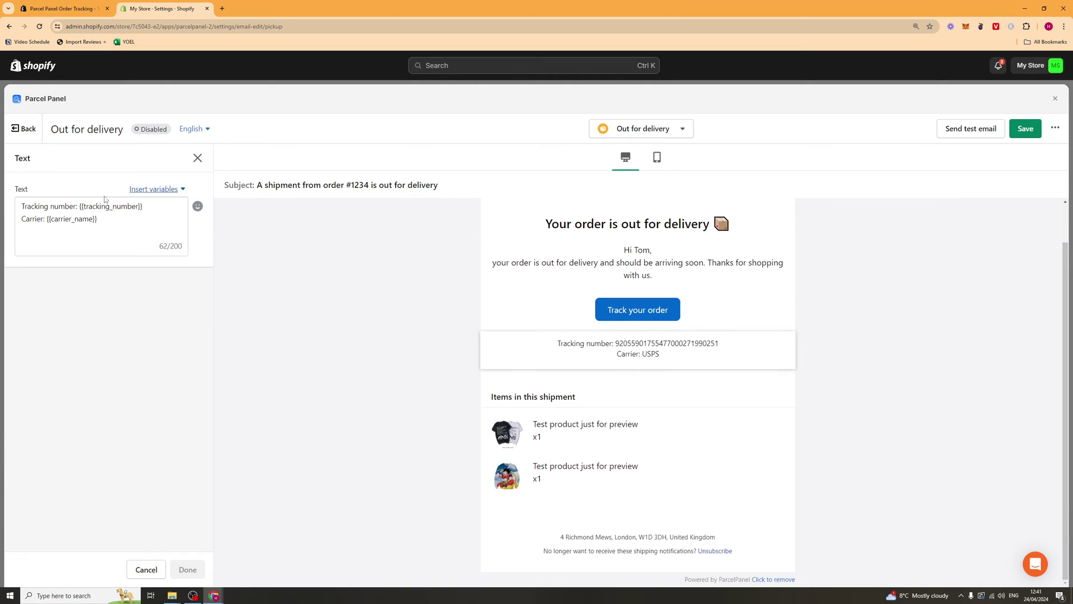
mouse_move(557, 343)
left_mouse_down()
mouse_move(659, 354)
mouse_move(565, 343)
left_mouse_up()
triple_click(661, 345)
left_click(198, 158)
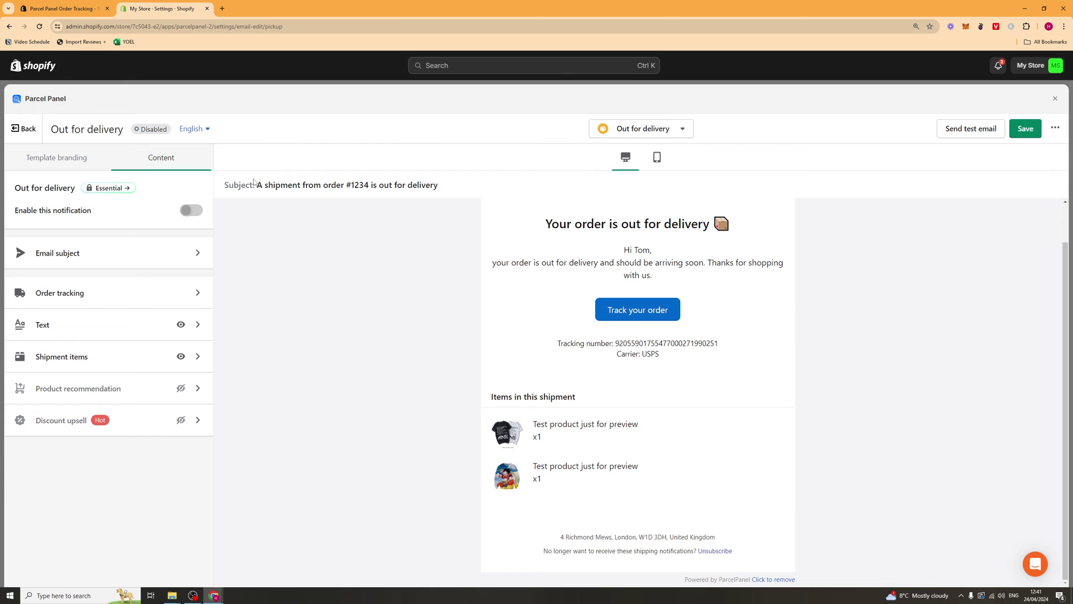
left_click(127, 354)
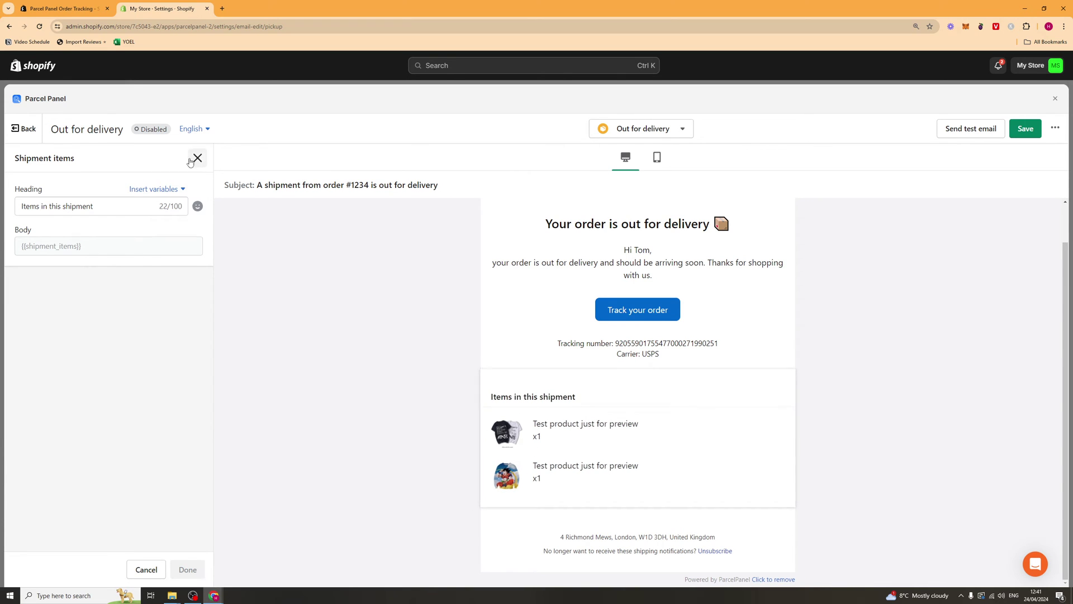
left_click(198, 158)
left_click(105, 391)
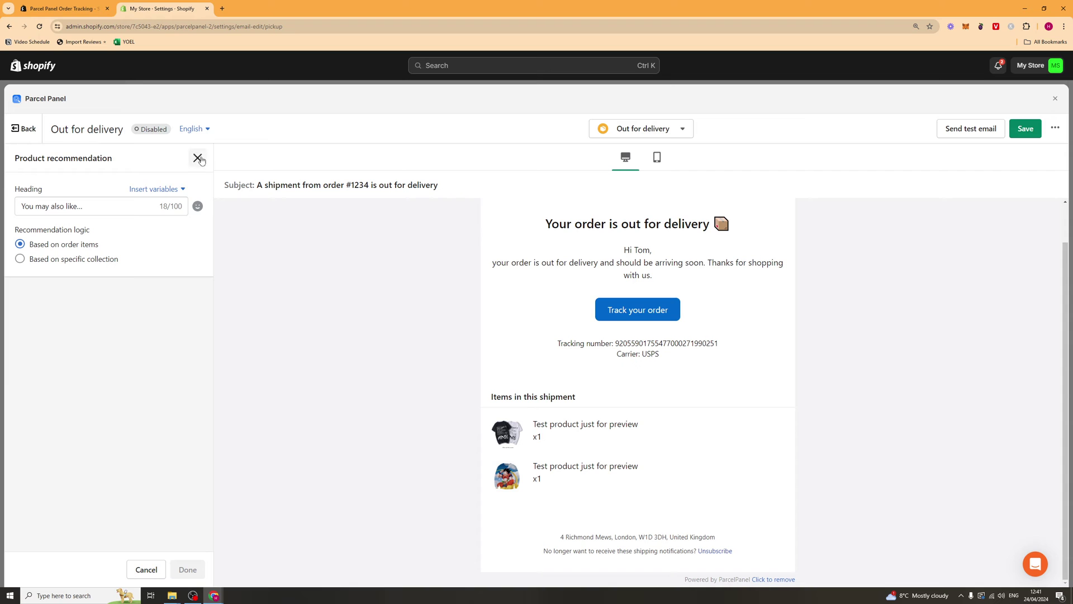
left_click(198, 158)
scroll(589, 406, "down", 3)
scroll(588, 406, "down", 4)
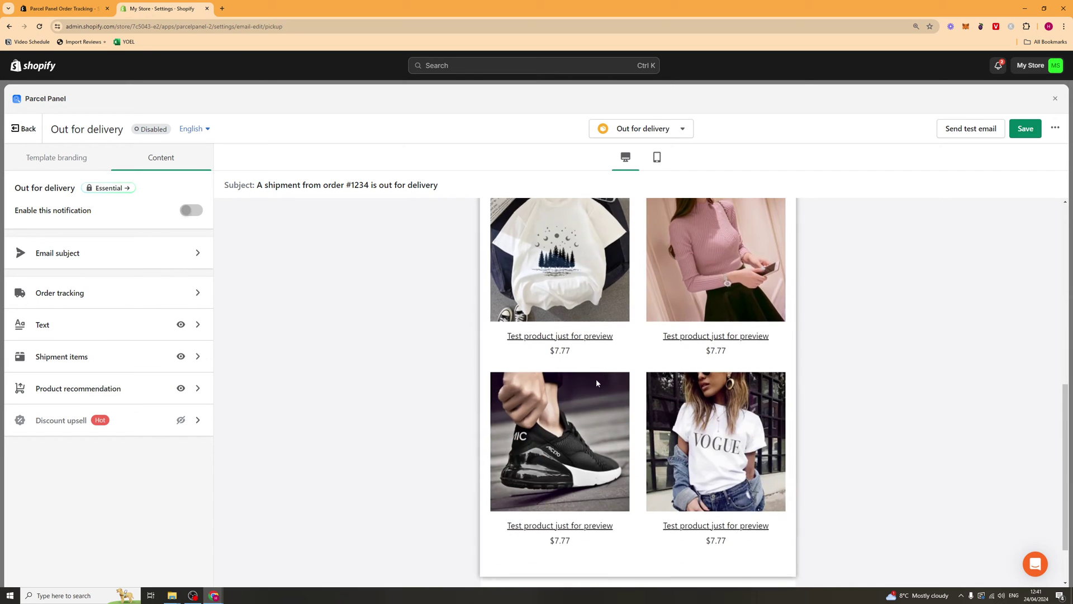
scroll(559, 403, "up", 3)
Step: Show the 10% OFF DISCOUNT upsell section in the email and check its settings
left_click(182, 422)
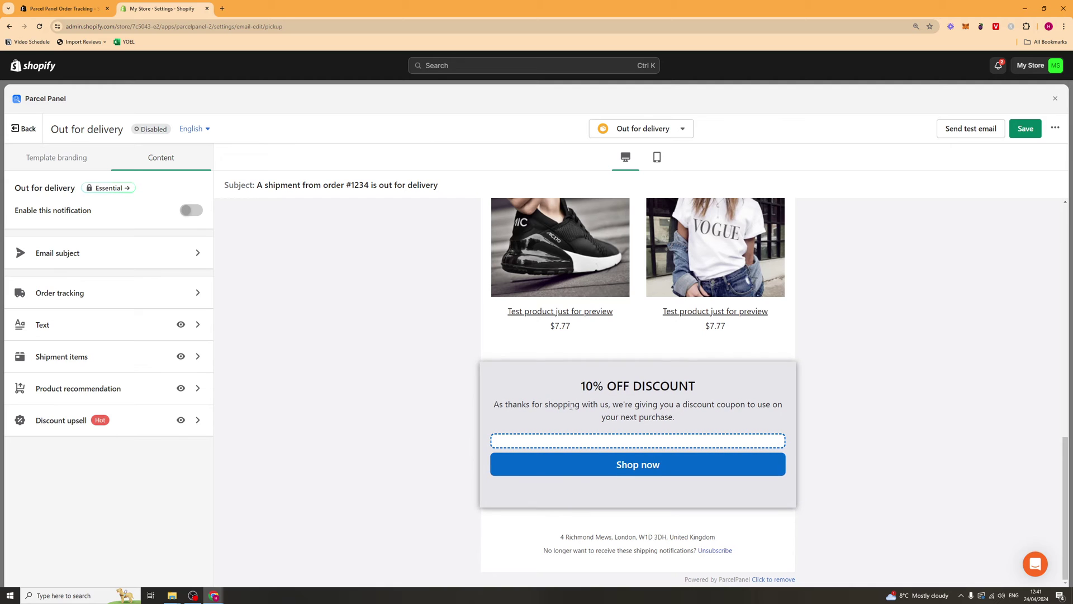
triple_click(642, 419)
left_click(642, 419)
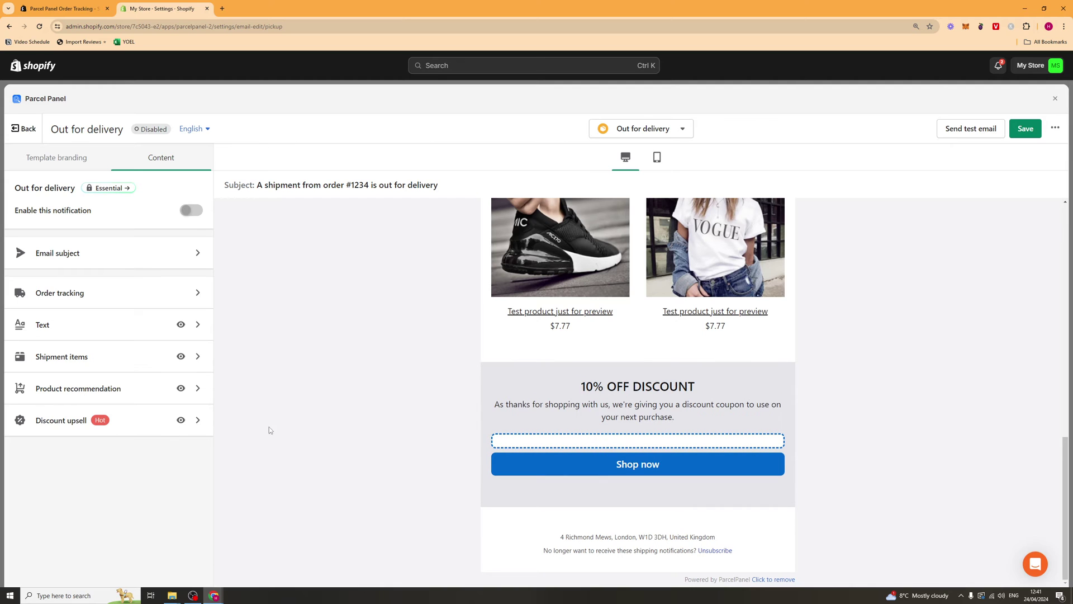
left_click(156, 426)
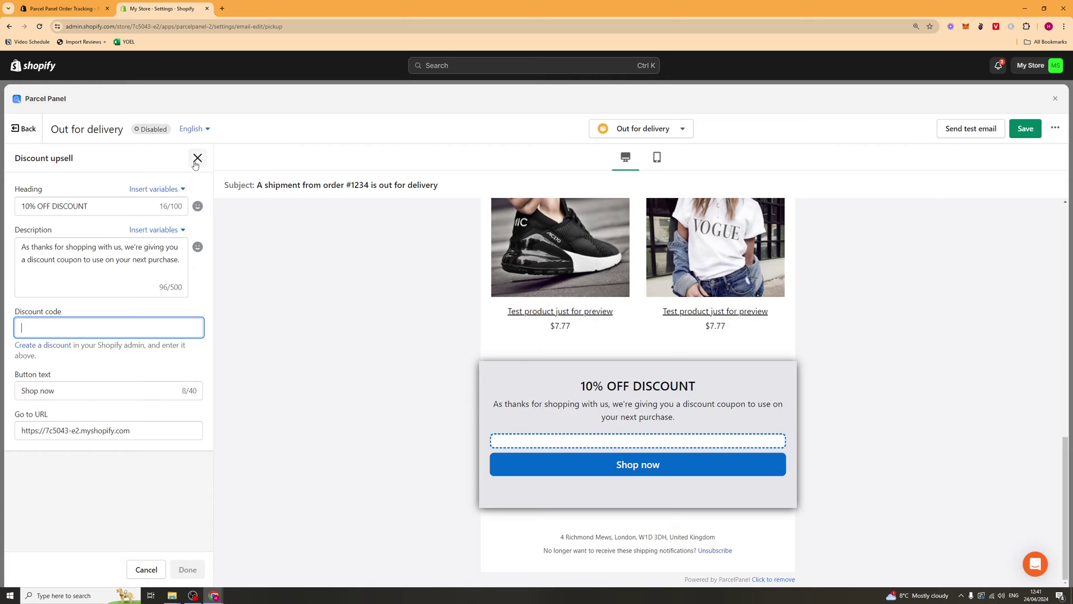
left_click(195, 161)
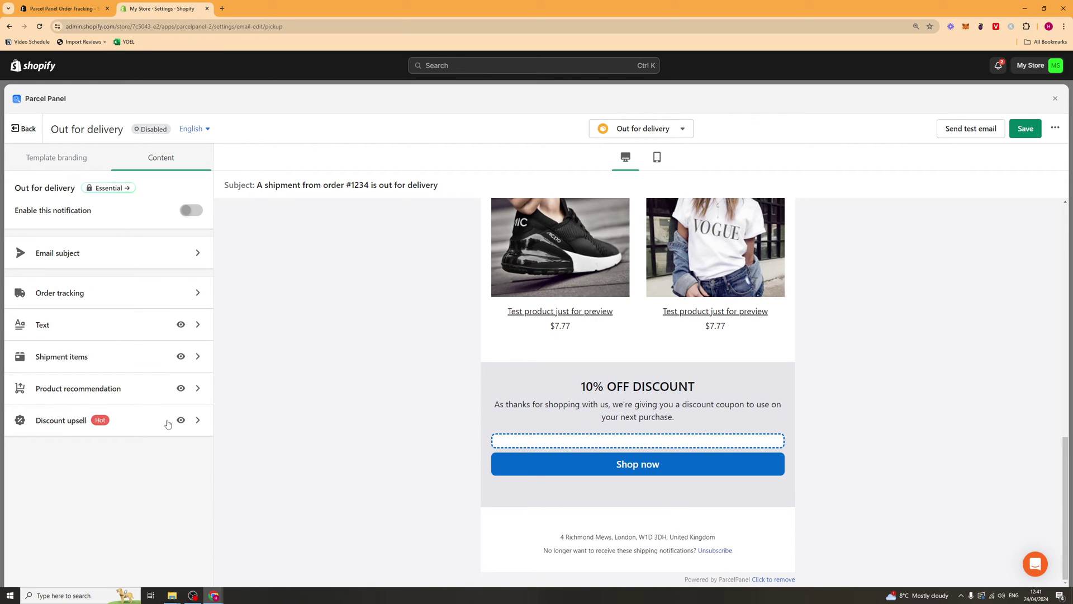
Step: Check the Out for delivery email in mobile and desktop previews, then save the template
left_click(656, 157)
scroll(635, 379, "down", 1)
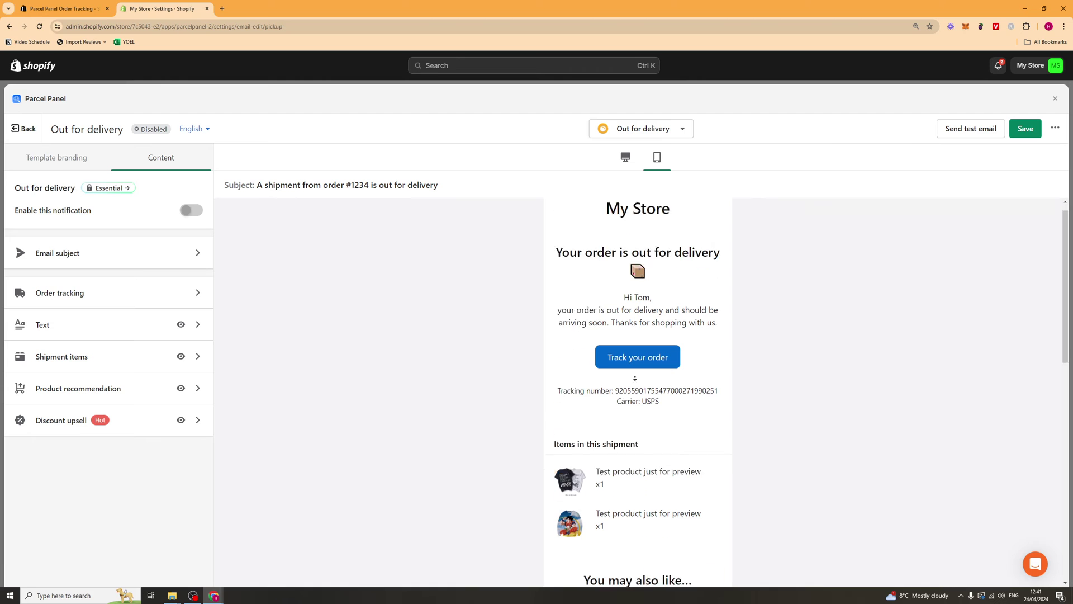
scroll(635, 378, "down", 8)
scroll(635, 379, "up", 8)
left_click(627, 160)
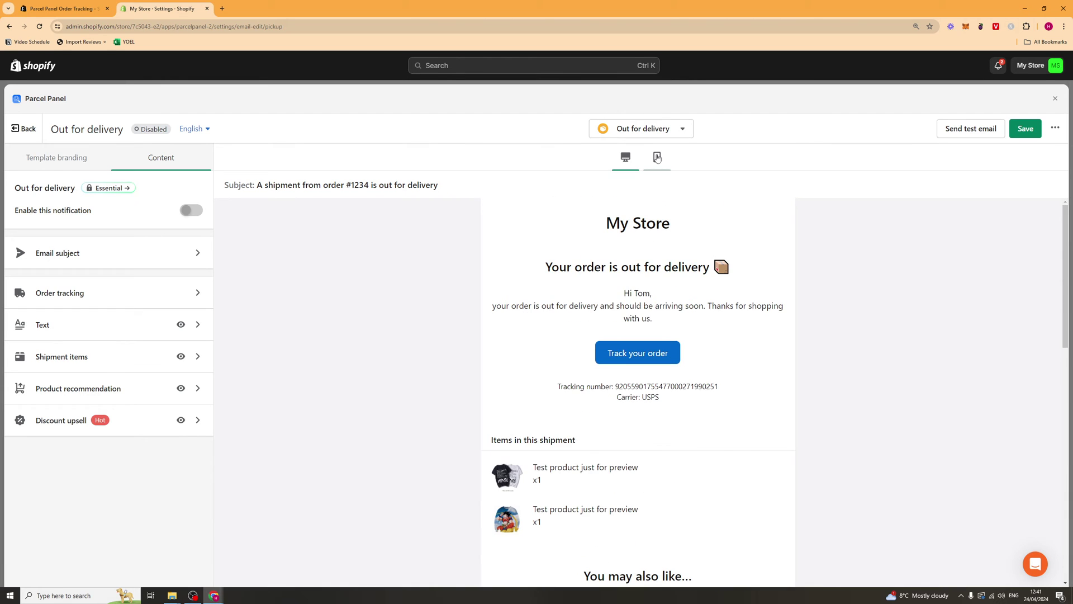
left_click(657, 159)
left_click(659, 129)
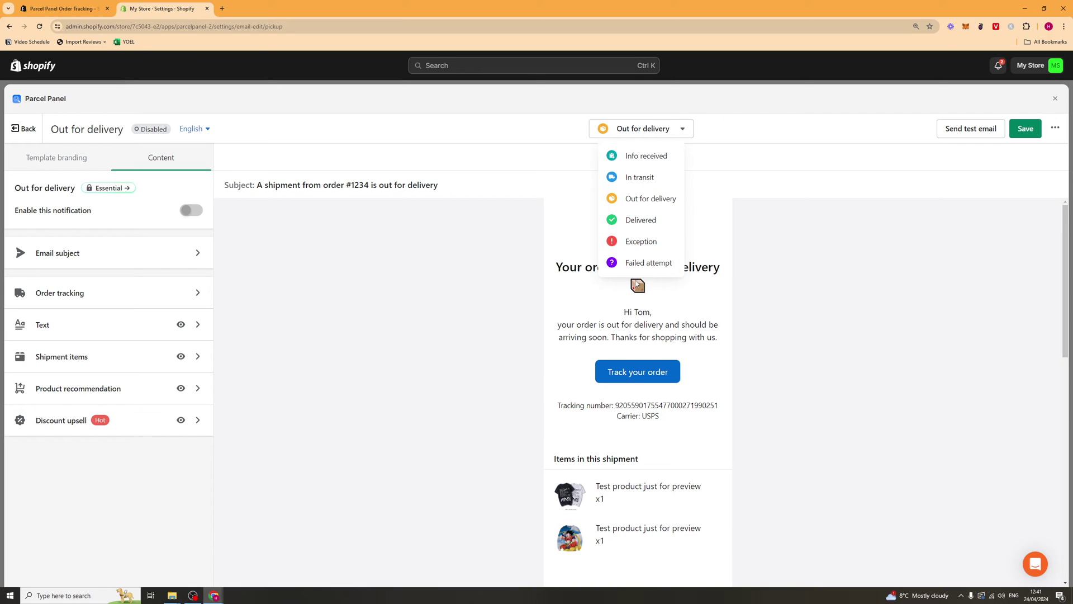
left_click(678, 280)
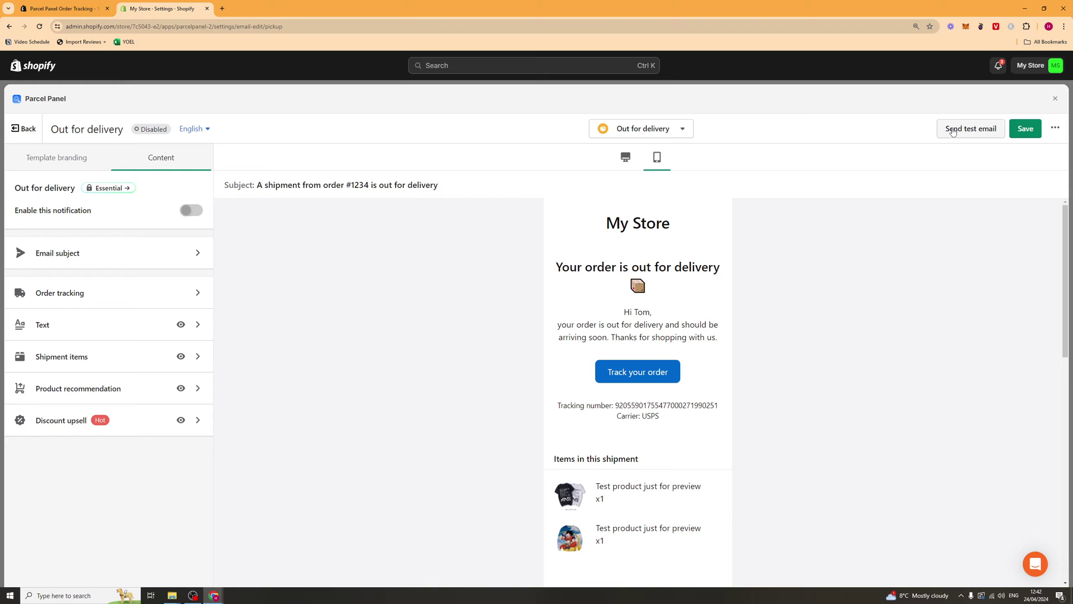
left_click(1025, 128)
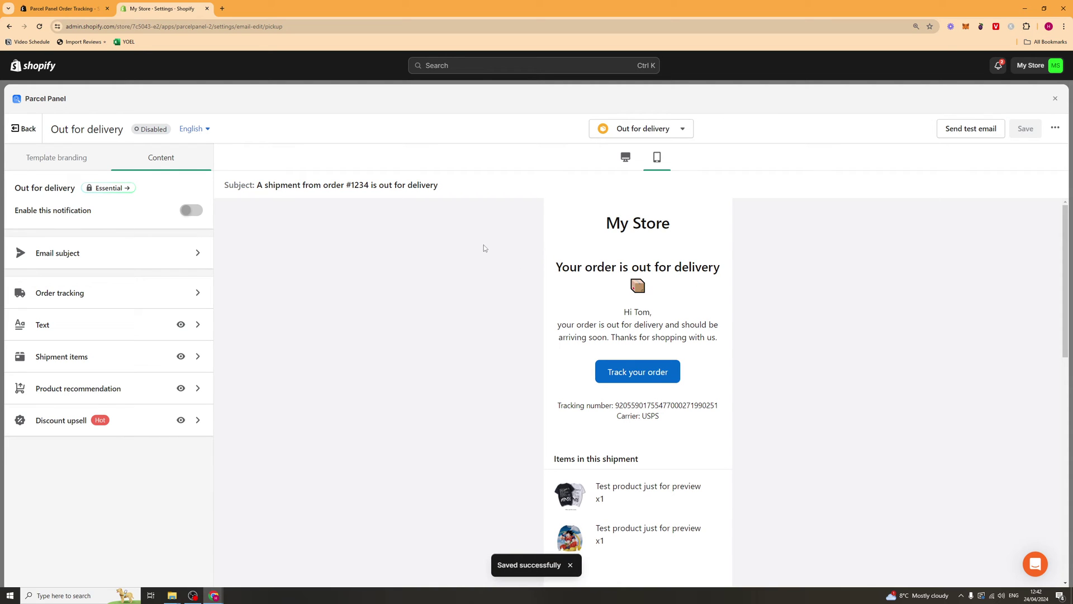
Step: Return to Parcel Panel Settings and read the Update tracking link and Send shipping tracking events options
left_click(21, 130)
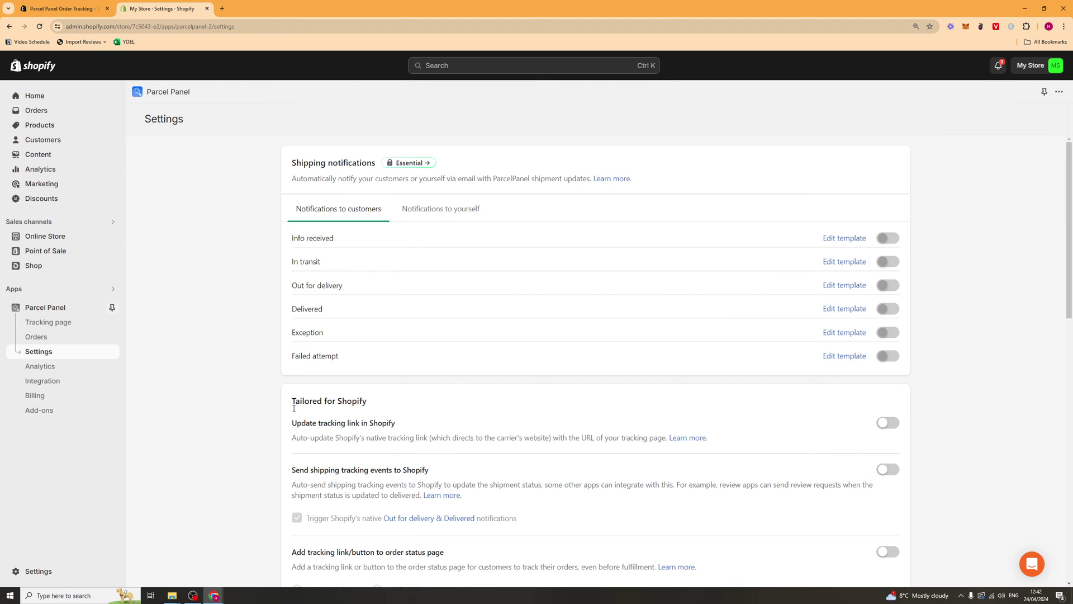
left_click_drag(297, 425, 366, 425)
left_click(381, 424)
left_click_drag(291, 475, 391, 482)
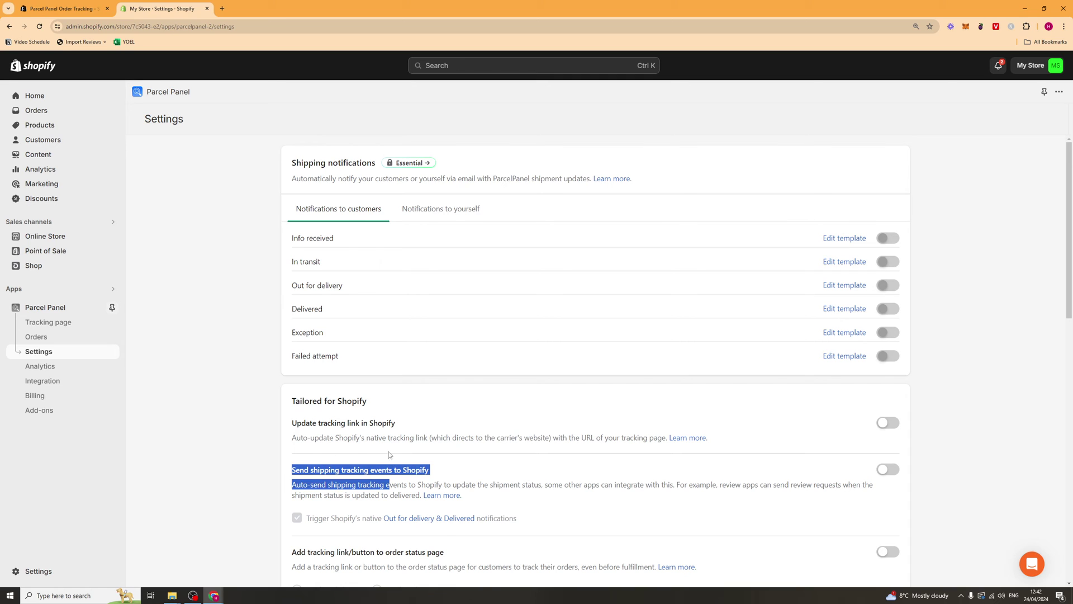
left_click(349, 435)
left_click_drag(509, 447, 597, 439)
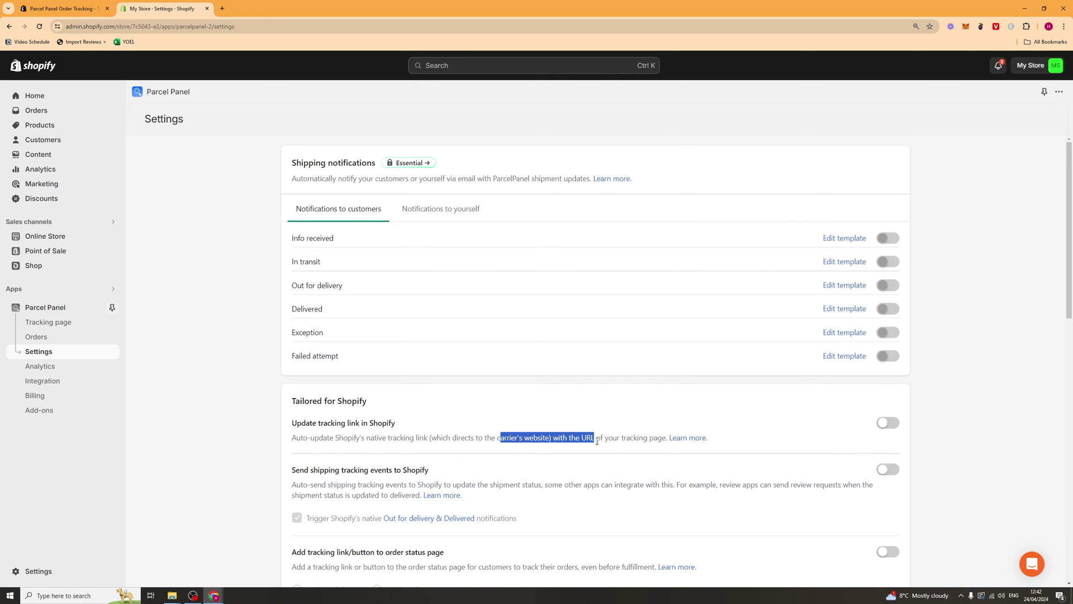
triple_click(596, 438)
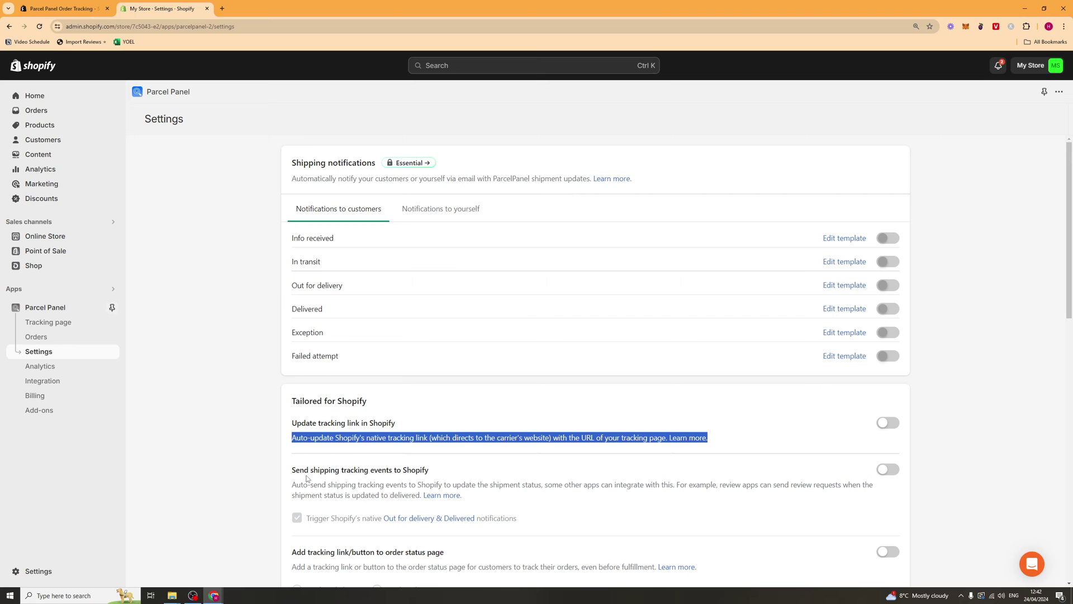
left_click_drag(307, 479, 347, 470)
double_click(345, 470)
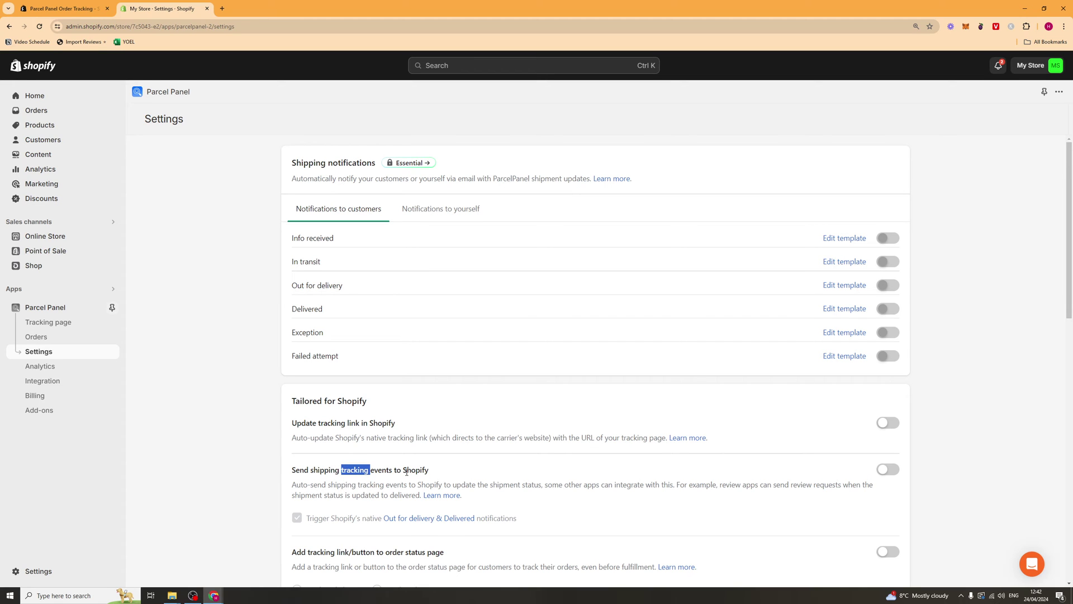
left_click(549, 494)
Step: Scroll past the tracking link/button and order status page settings to Tailored for Shopify
scroll(323, 542, "down", 2)
left_click_drag(309, 427, 370, 427)
left_click(370, 427)
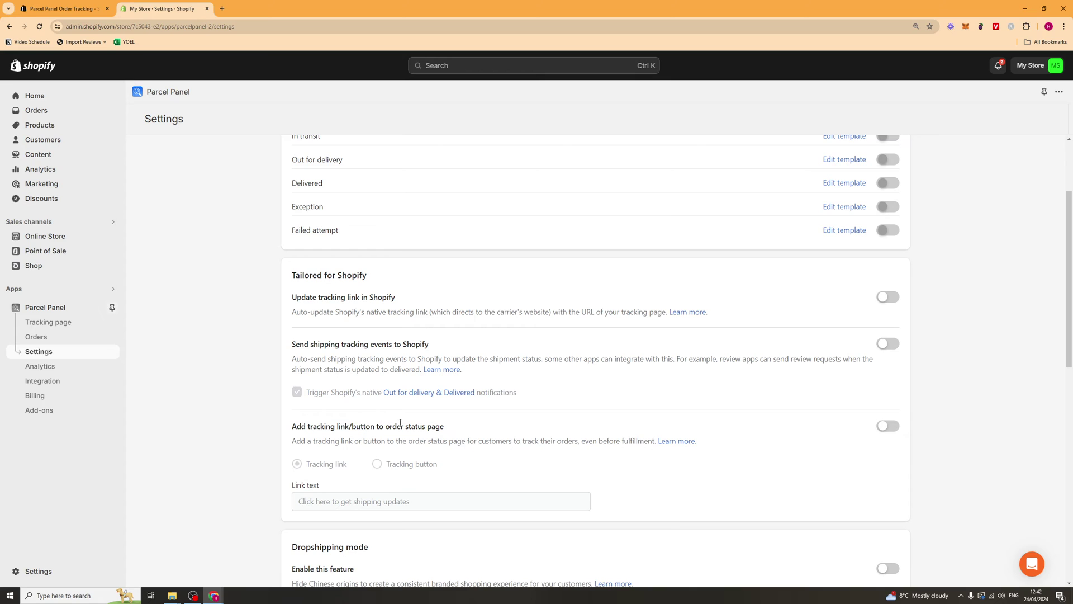
scroll(382, 377, "down", 1)
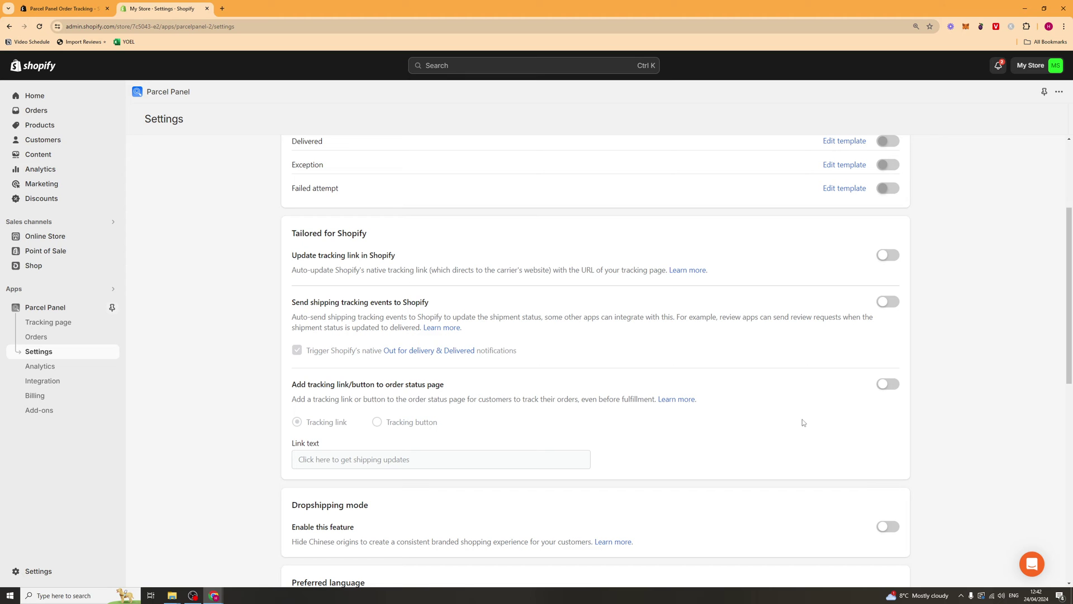
left_click_drag(355, 385, 498, 378)
Step: Scroll to Dropshipping mode and read its Enable this feature description
left_click(498, 378)
scroll(428, 327, "down", 4)
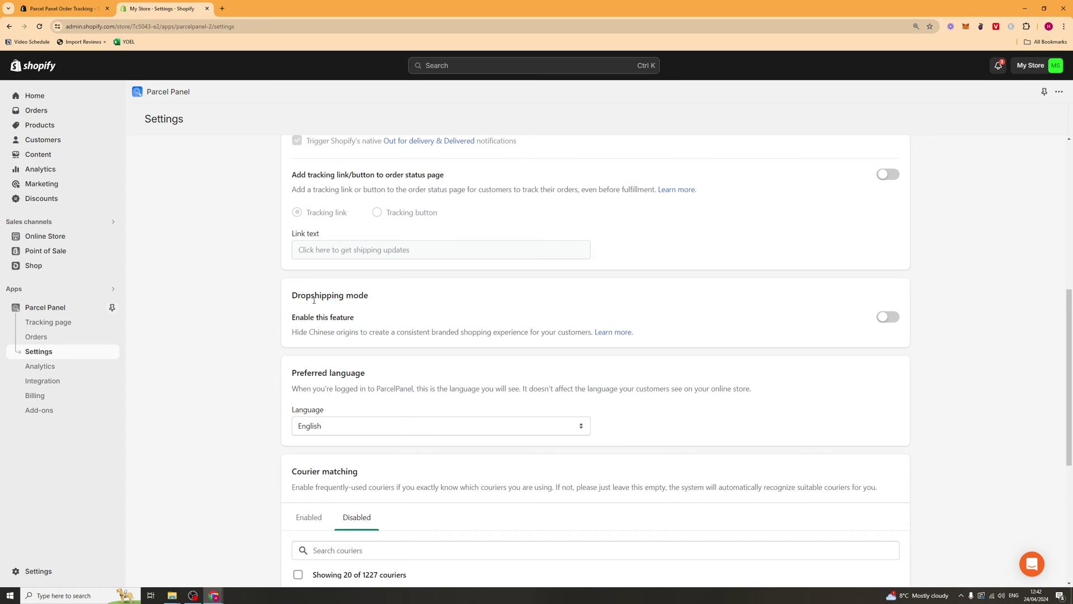
left_click_drag(292, 314, 502, 332)
double_click(511, 332)
left_click(358, 328)
Step: Turn on Dropshipping mode and confirm the 'Enabled successfully' message
left_click(889, 317)
left_click_drag(864, 314, 382, 307)
left_click(288, 314)
left_click_drag(291, 300, 398, 332)
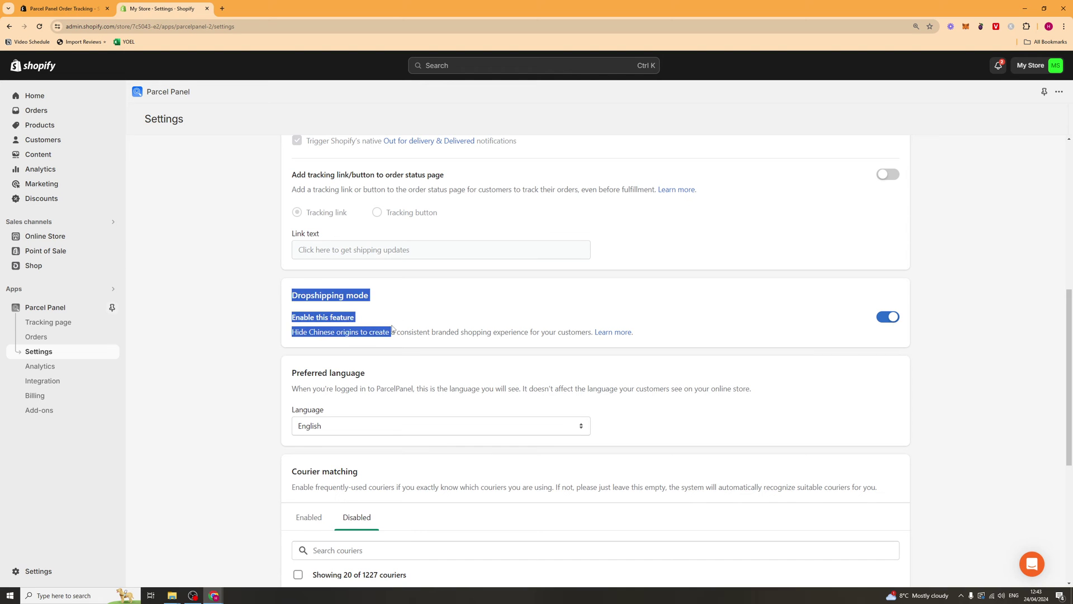
left_click(339, 329)
Step: Look over the enabled couriers in Courier matching, then return to the Disabled list
scroll(393, 328, "down", 3)
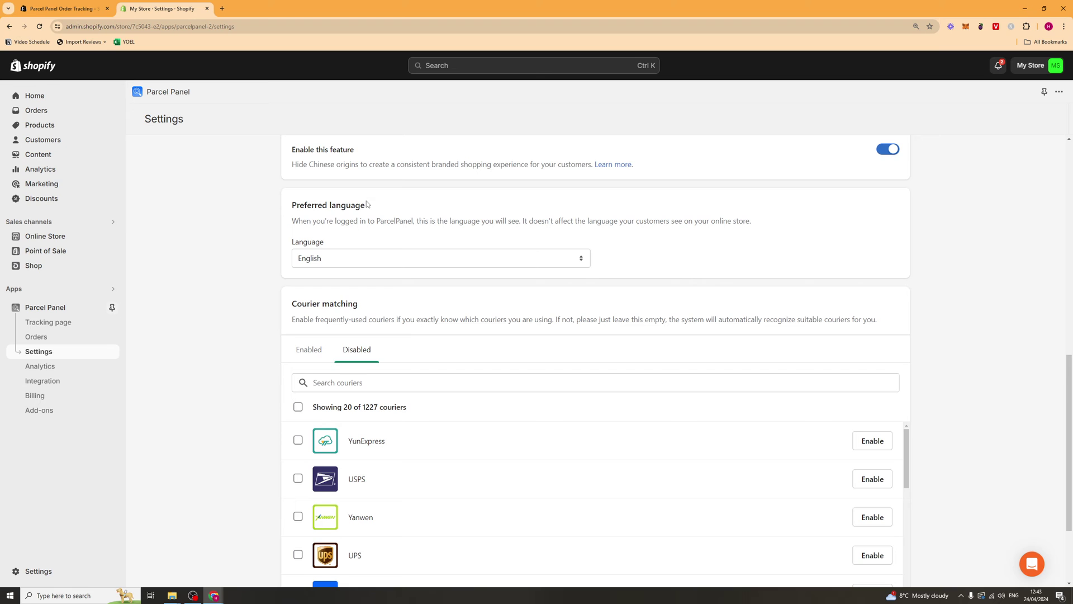
scroll(395, 292, "up", 1)
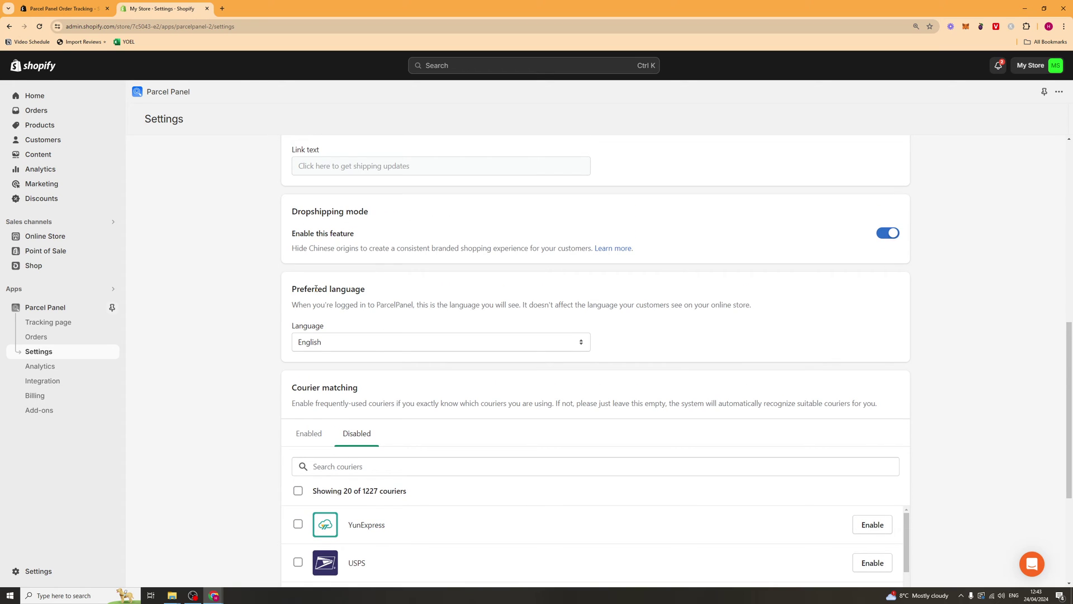
scroll(396, 353, "down", 3)
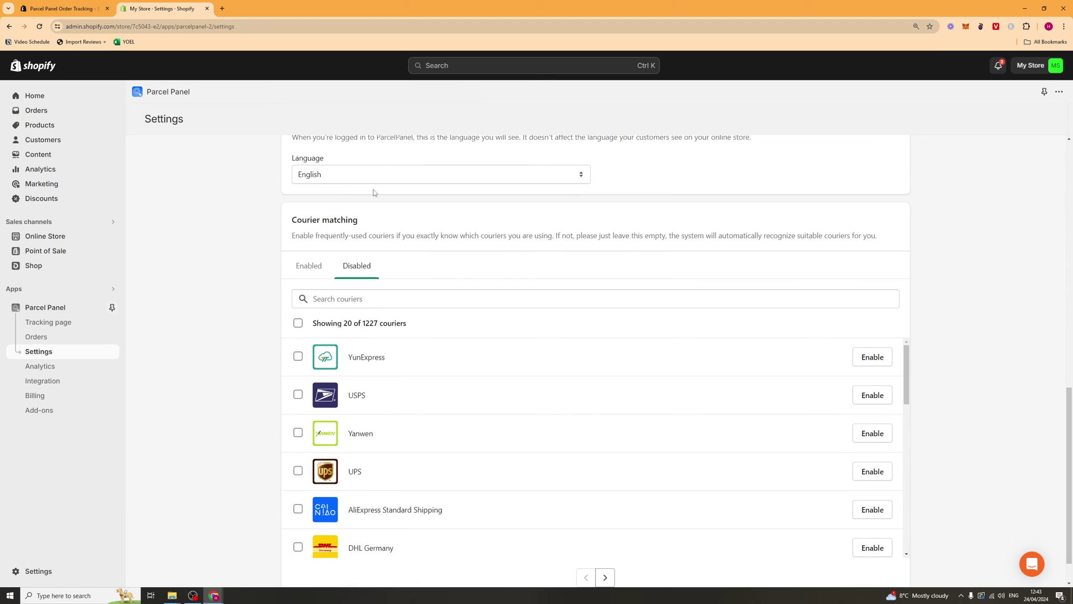
scroll(374, 192, "down", 1)
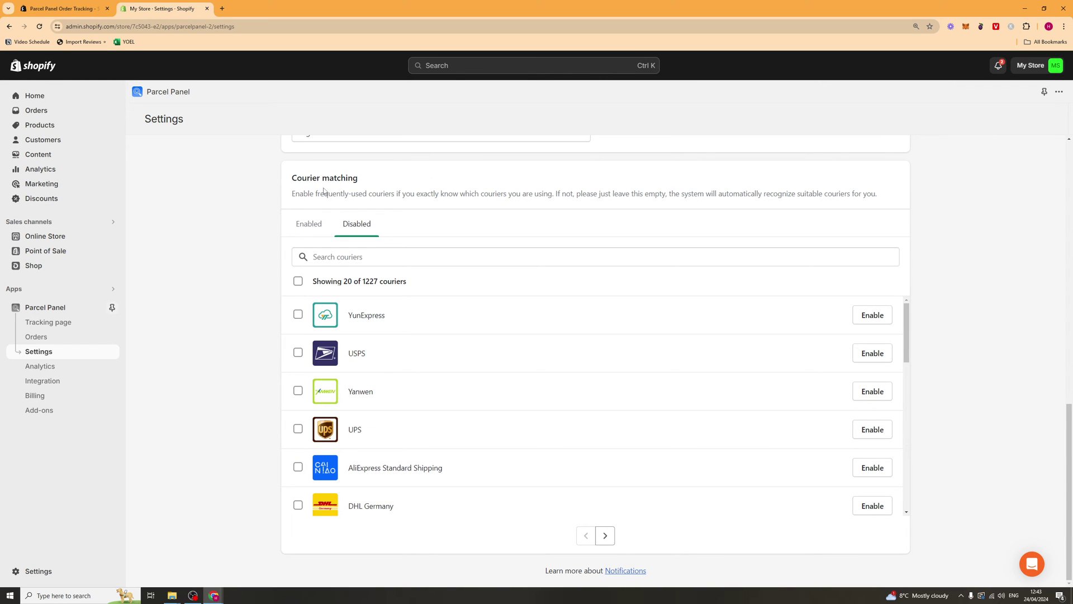
left_click(307, 223)
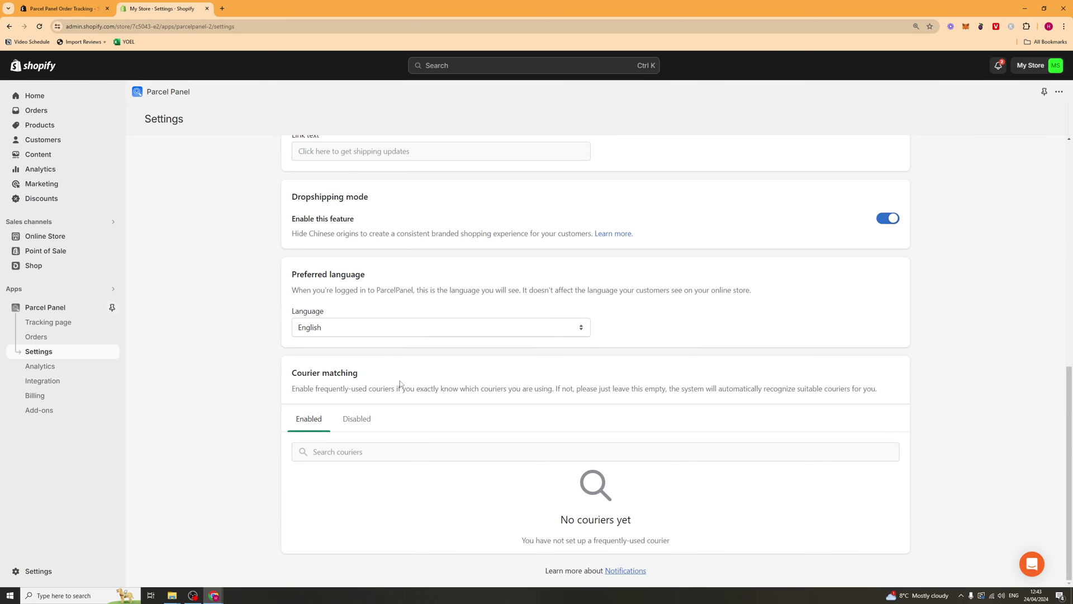
left_click(351, 419)
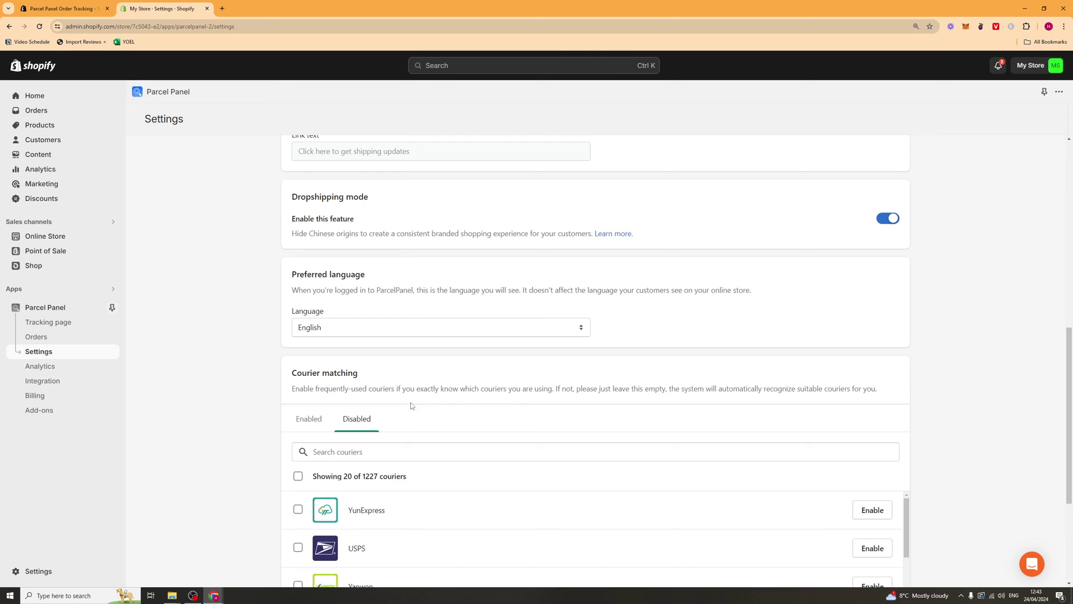
Step: Enable YunExpress in the Disabled couriers list
scroll(413, 369, "down", 3)
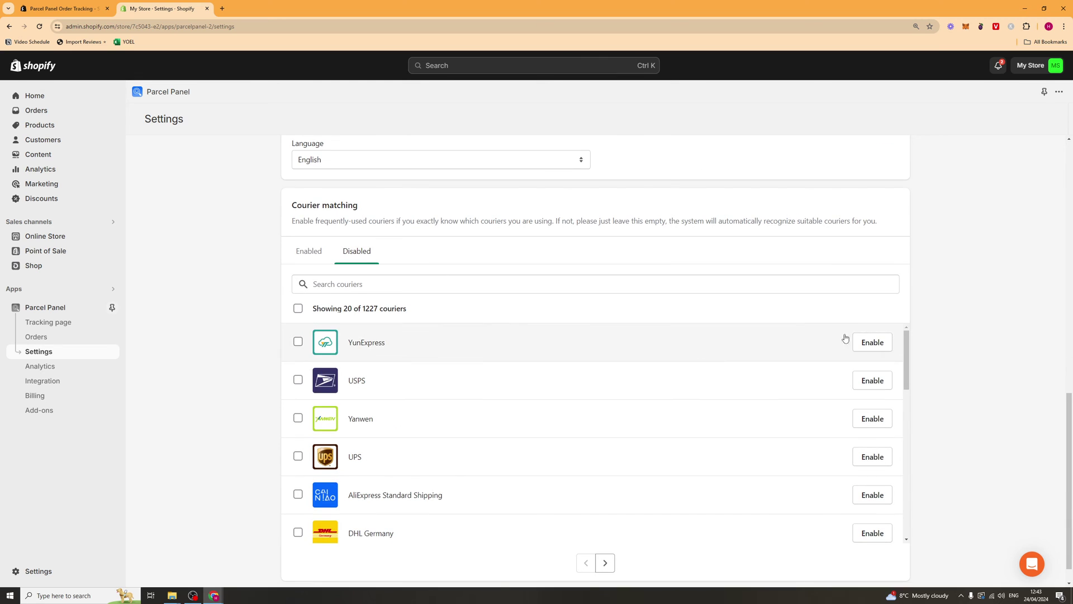
scroll(615, 386, "down", 1)
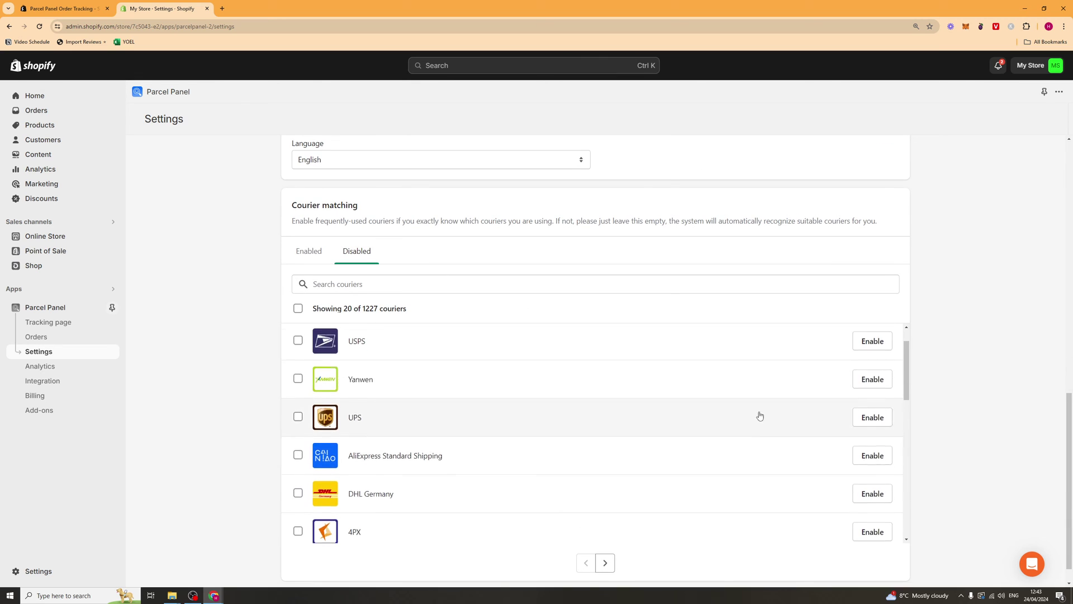
scroll(810, 386, "up", 1)
scroll(889, 353, "down", 10)
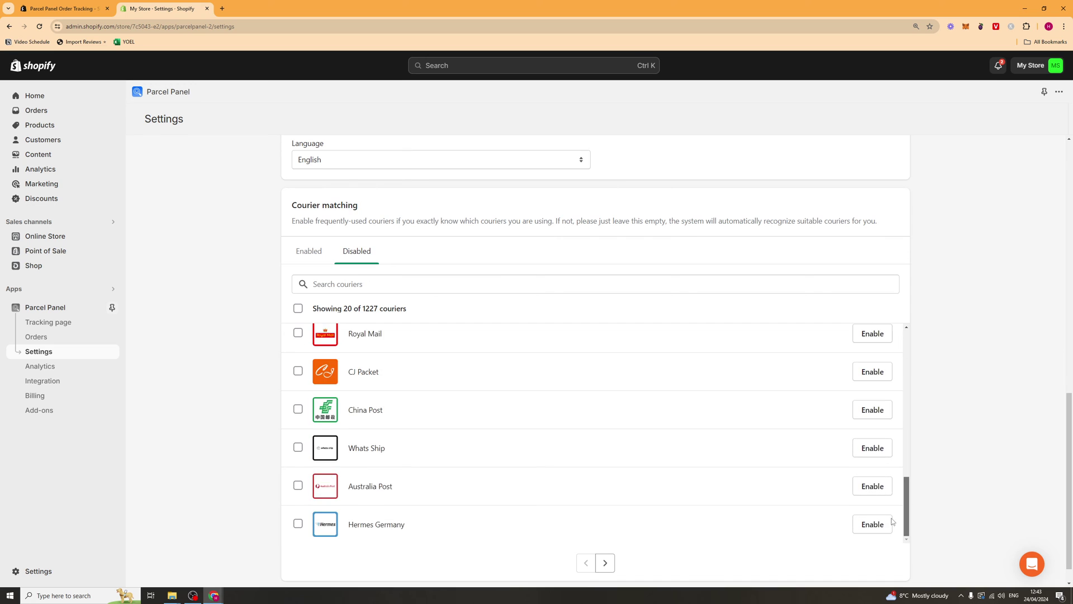
scroll(886, 335, "up", 10)
left_click_drag(465, 221, 594, 221)
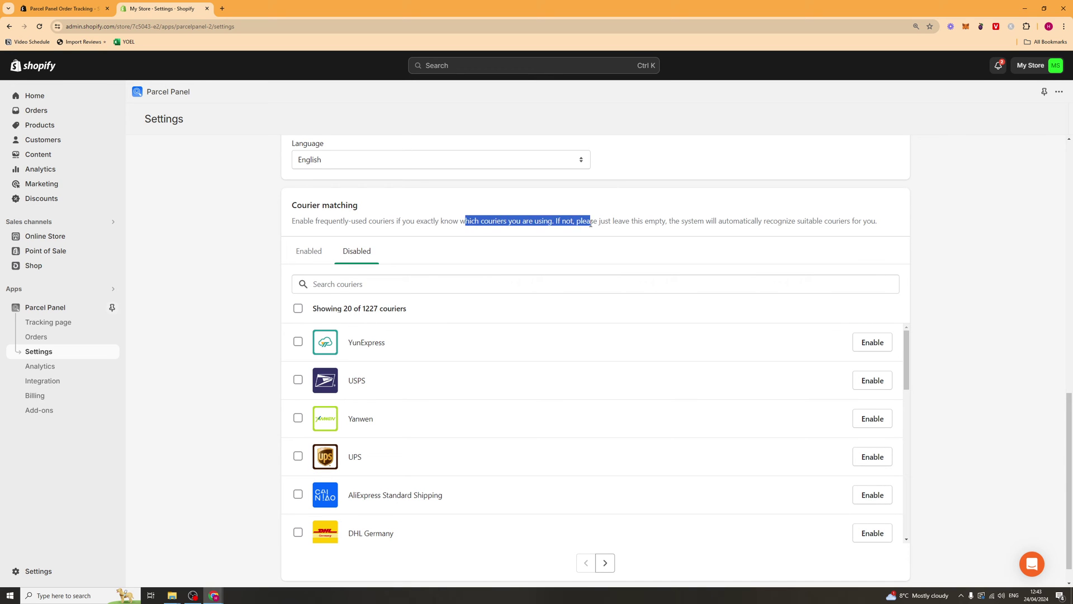
double_click(587, 220)
left_click(327, 205)
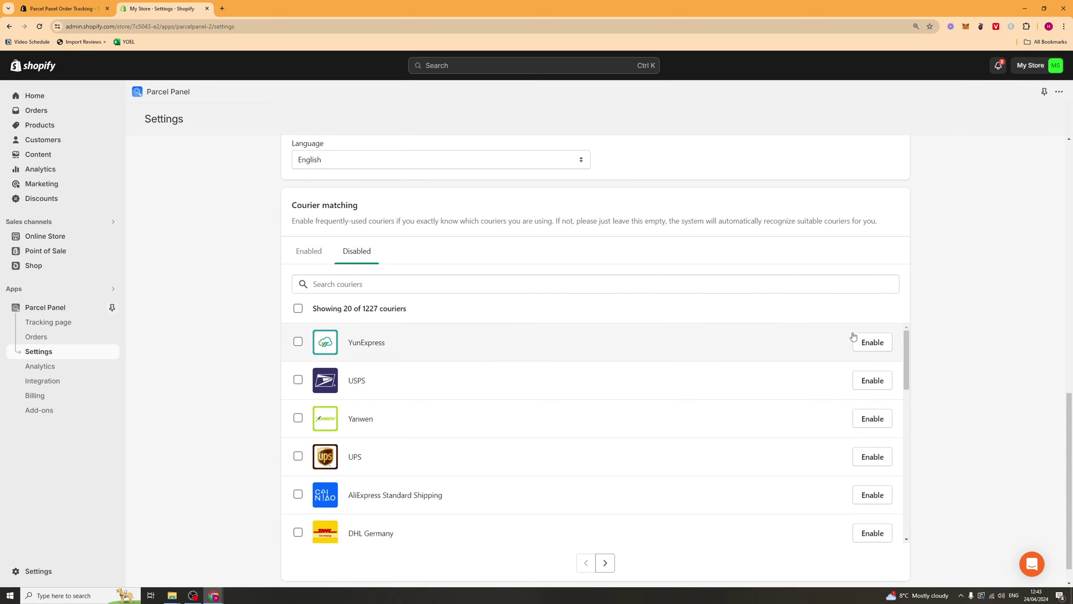
left_click(872, 343)
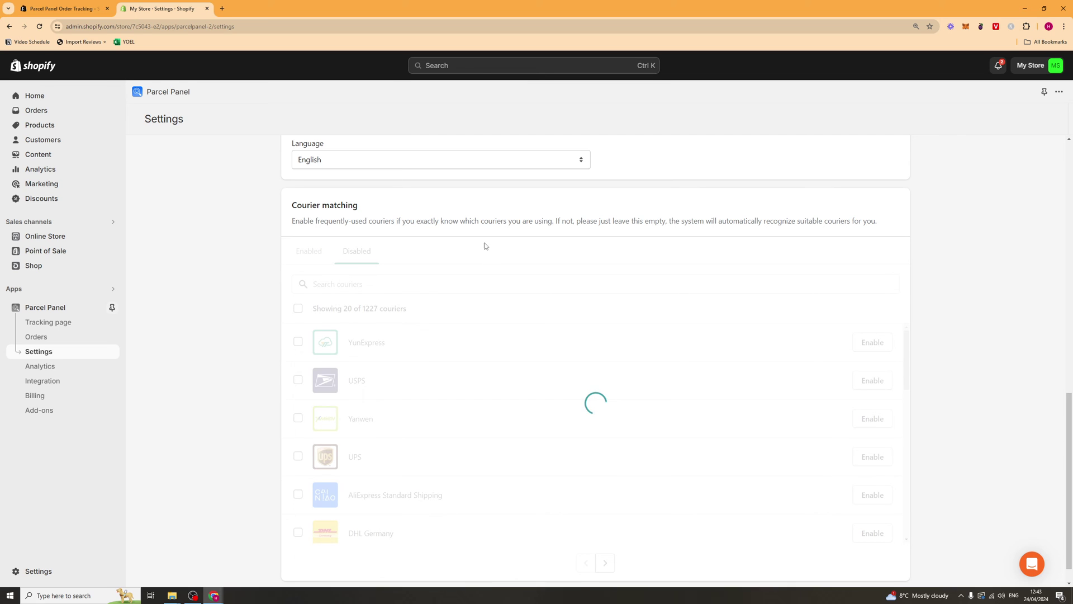
Step: Confirm YunExpress now appears under Enabled couriers, then go to Analytics
scroll(461, 331, "down", 2)
scroll(462, 331, "up", 2)
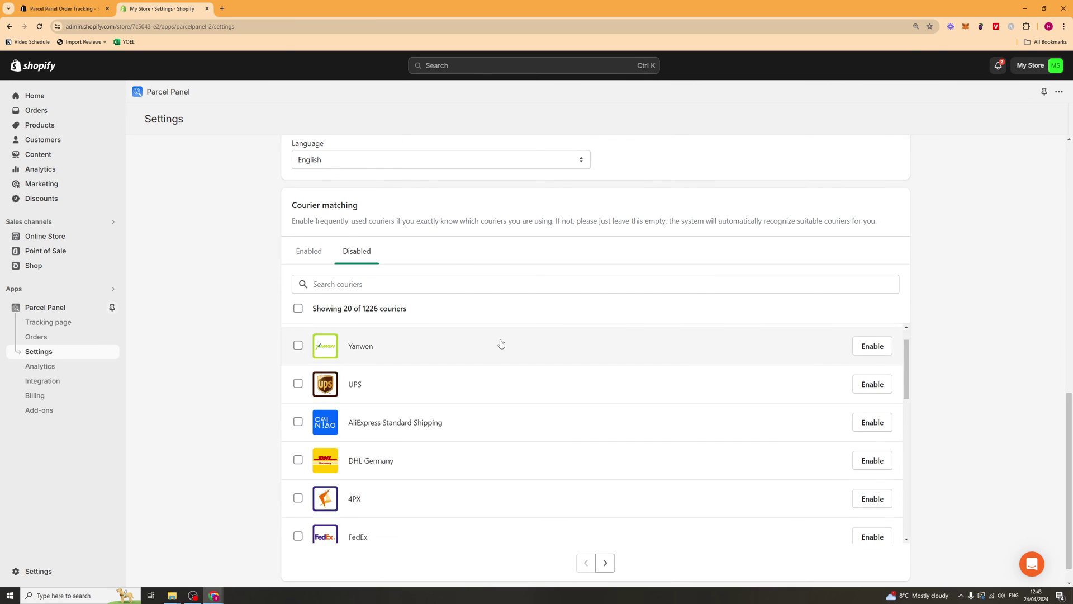
left_click(369, 309)
left_click(298, 309)
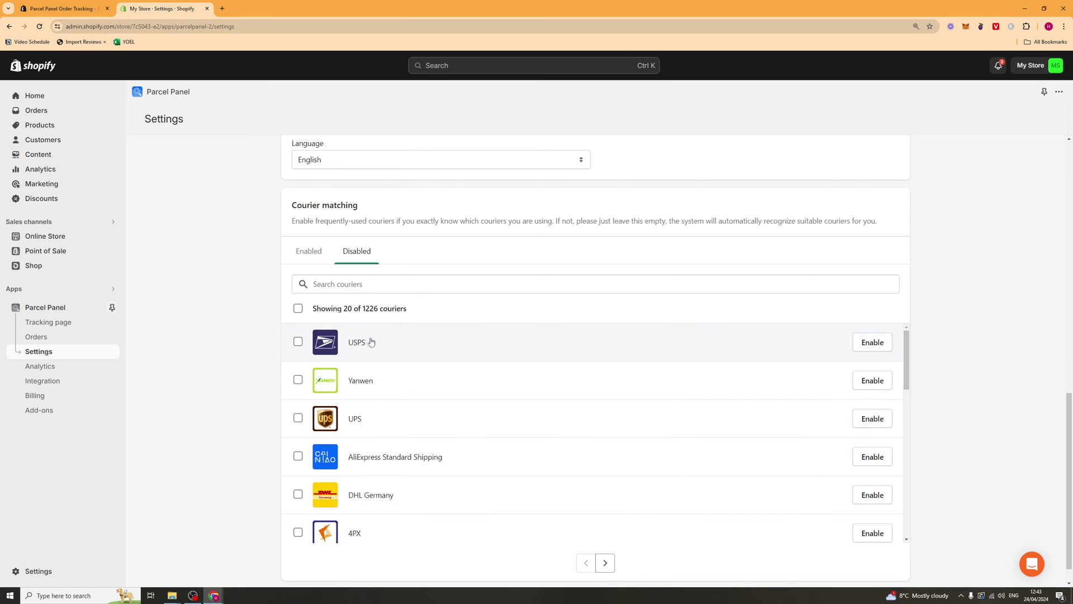
scroll(885, 498, "down", 6)
scroll(885, 497, "down", 3)
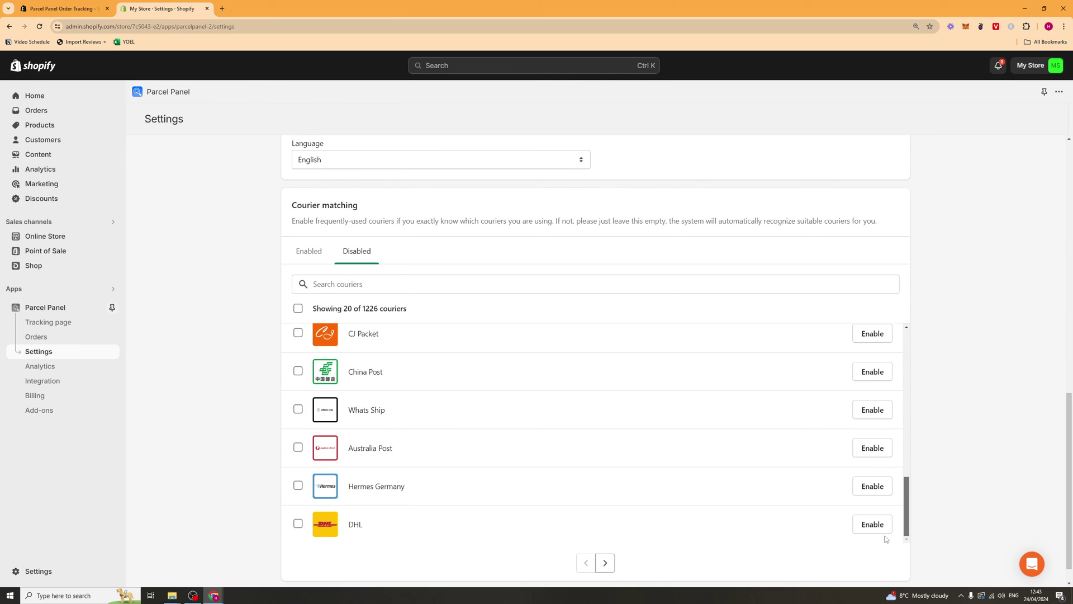
scroll(903, 347, "up", 10)
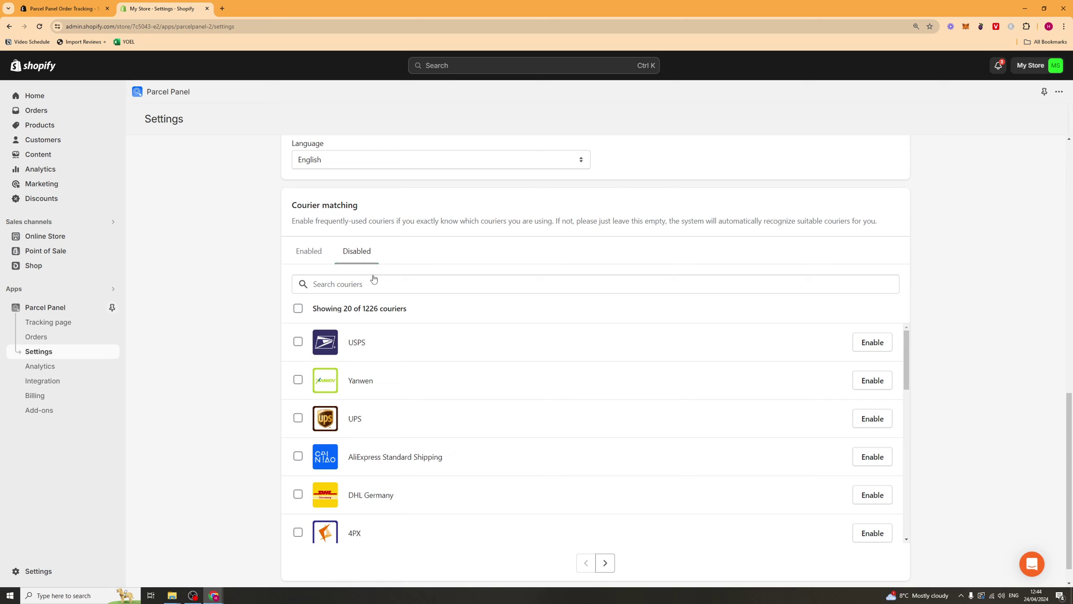
left_click(308, 255)
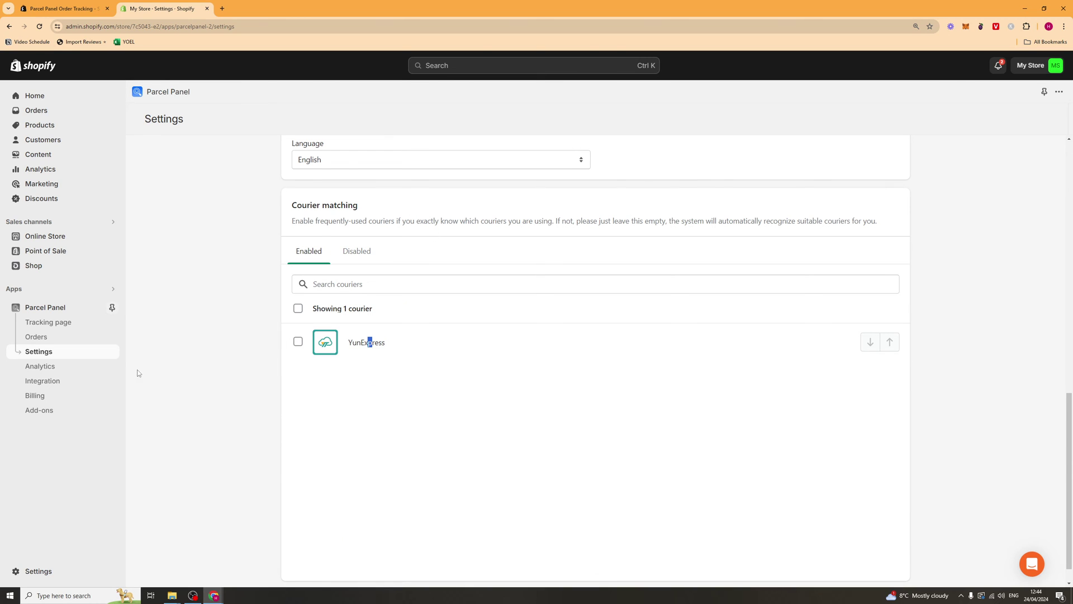
left_click(78, 369)
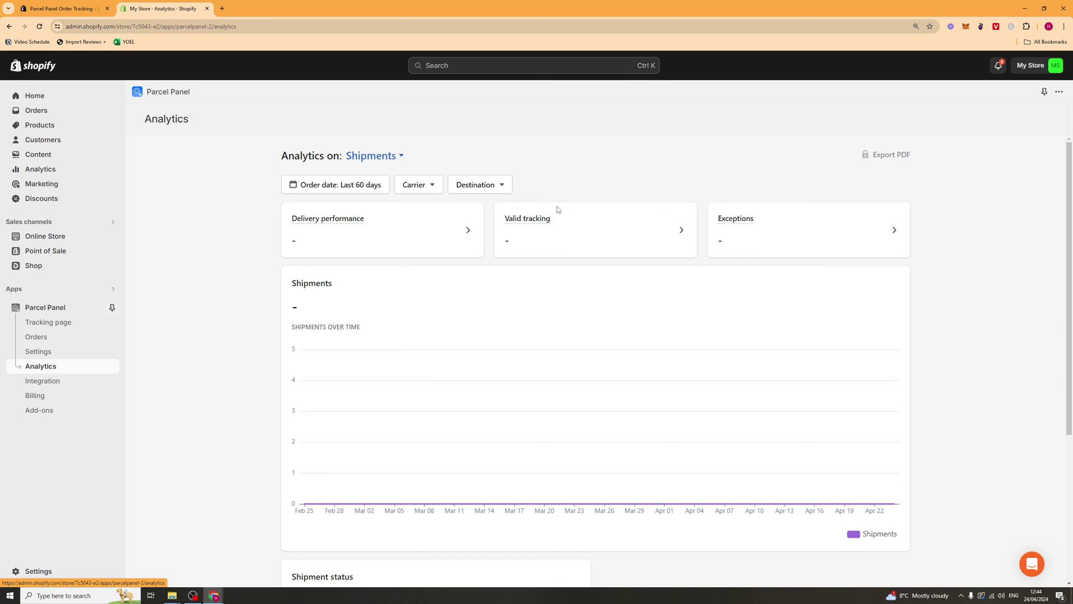
Step: Review the Analytics Shipment status counts from Pending to Expired, then go to Integration
scroll(762, 184, "down", 4)
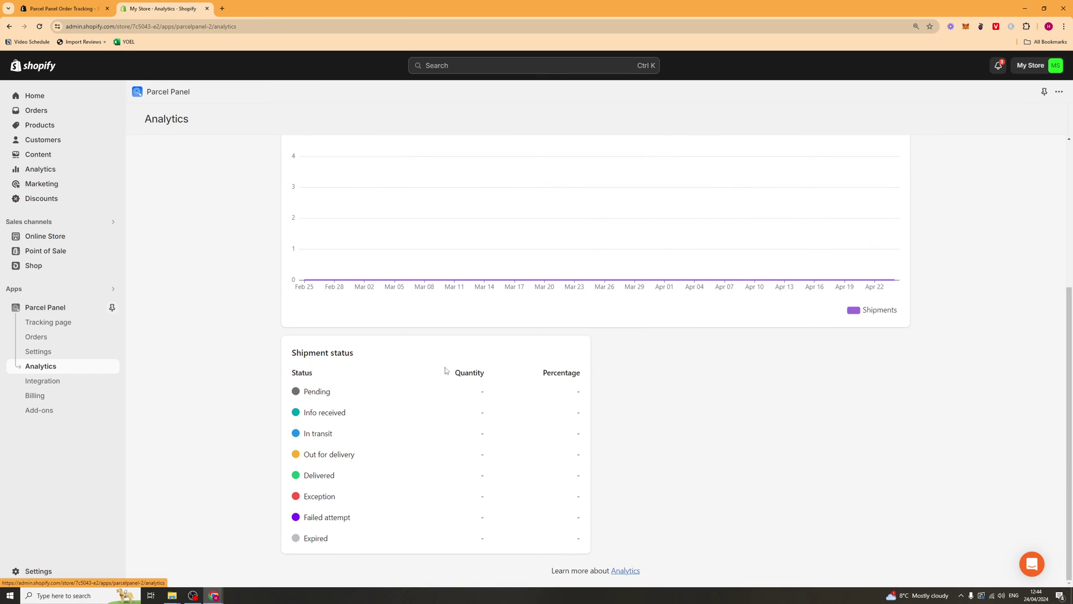
left_click_drag(446, 370, 550, 520)
left_click(550, 521)
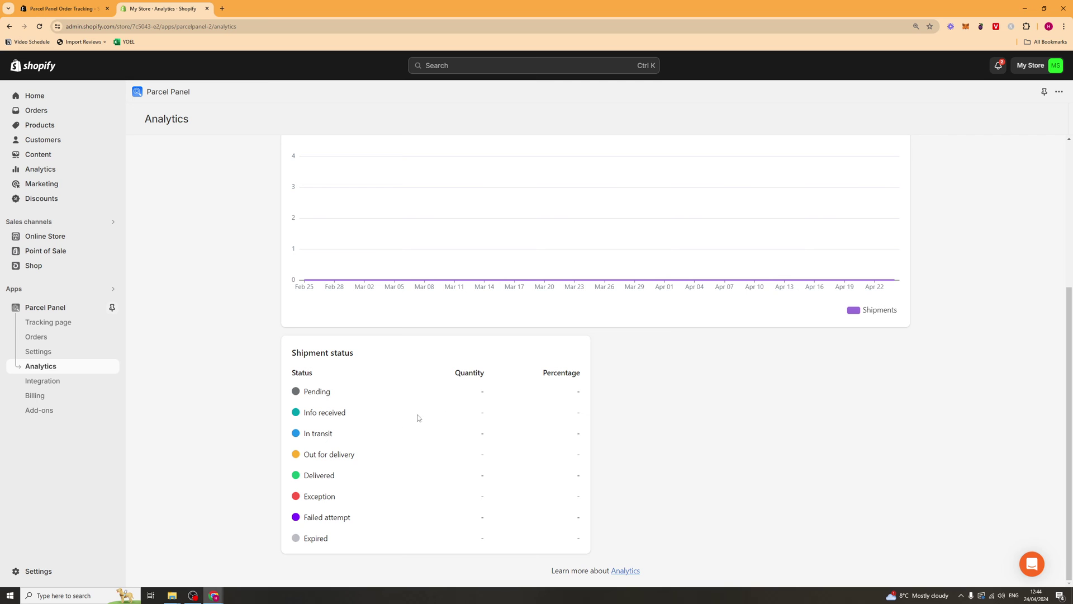
left_click_drag(290, 398, 371, 532)
left_click(372, 532)
left_click(56, 383)
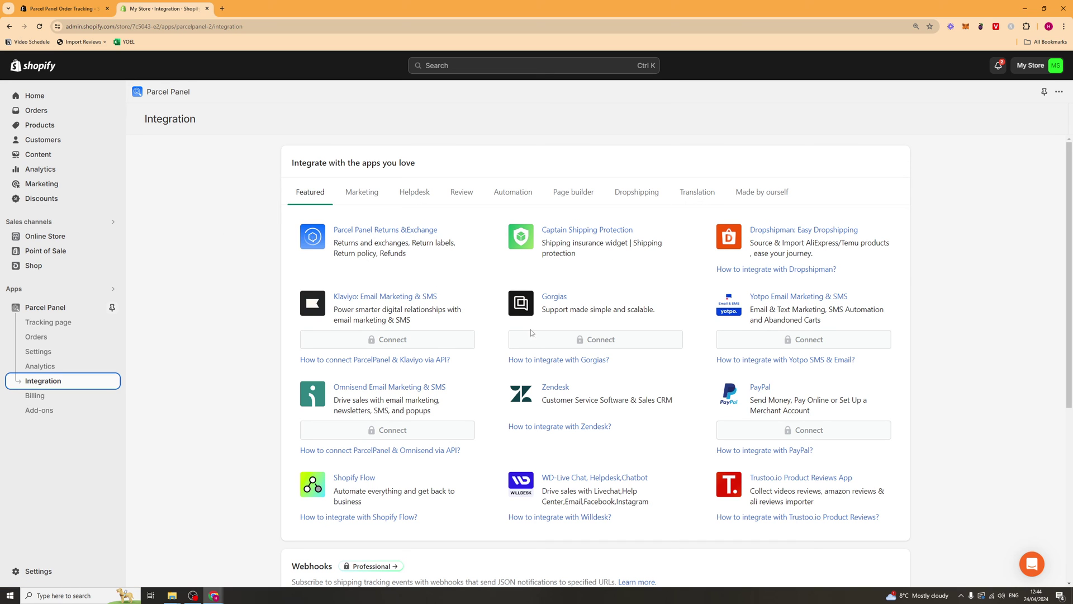
Step: Inspect the Webhooks trigger and action options, leaving the action at Any update
scroll(488, 266, "down", 2)
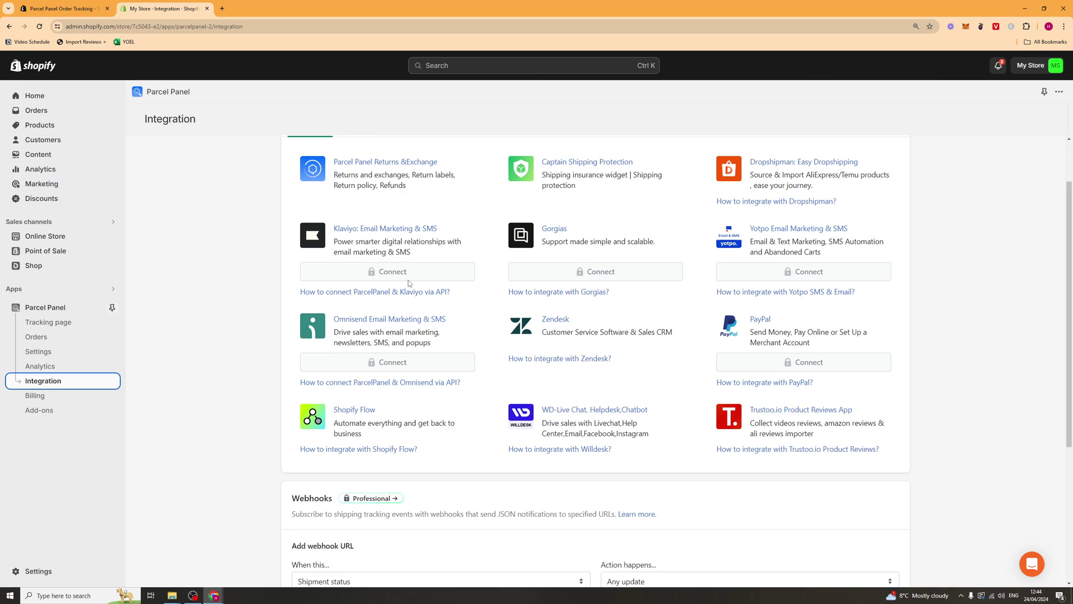
scroll(408, 283, "up", 1)
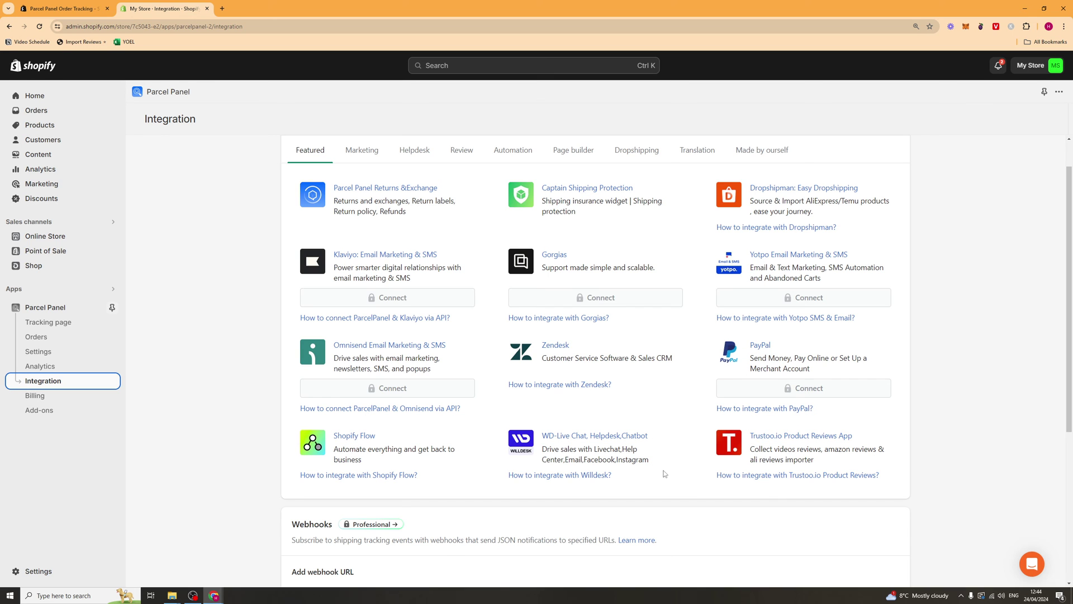
scroll(573, 223, "down", 5)
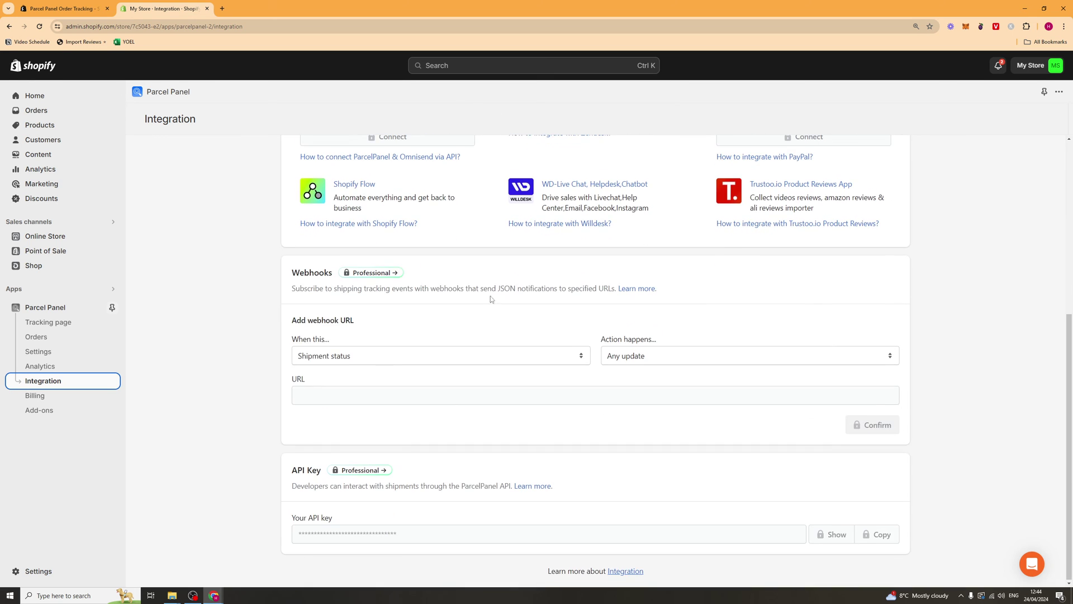
left_click_drag(292, 325, 420, 330)
left_click(420, 329)
left_click(371, 358)
left_click(335, 370)
left_click(626, 355)
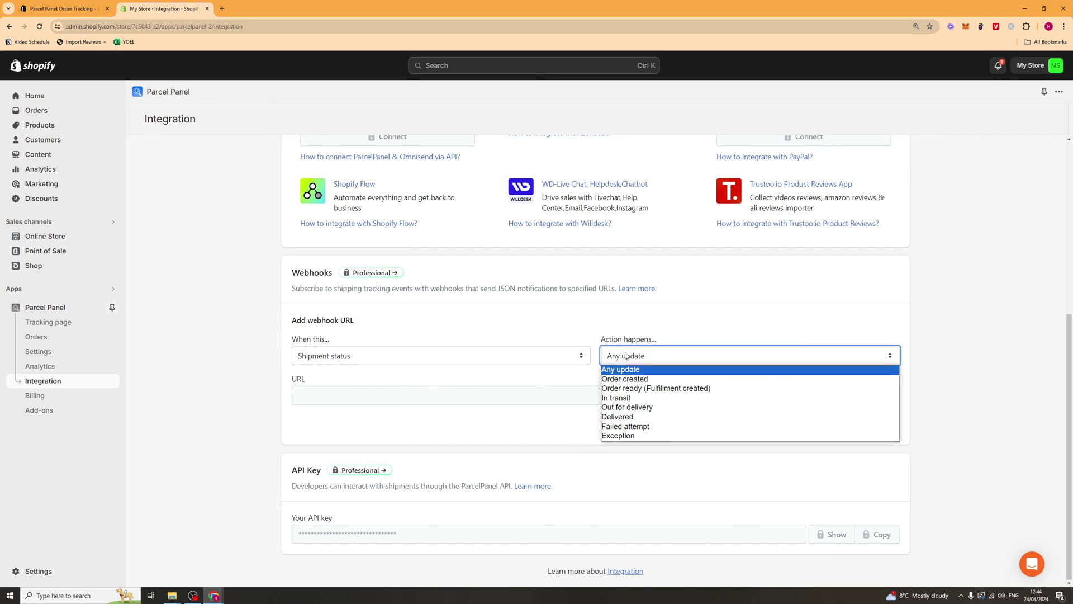
left_click(642, 328)
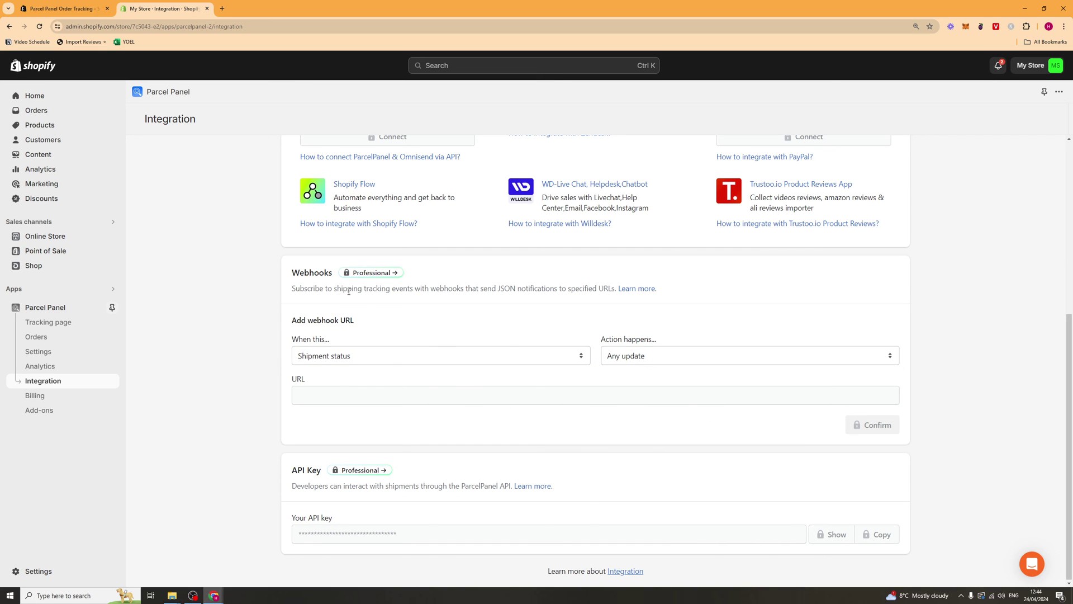
Step: Set the webhook action to Failed attempt, then go to Billing
left_click_drag(314, 268, 522, 288)
double_click(534, 288)
left_click(572, 338)
left_click(343, 353)
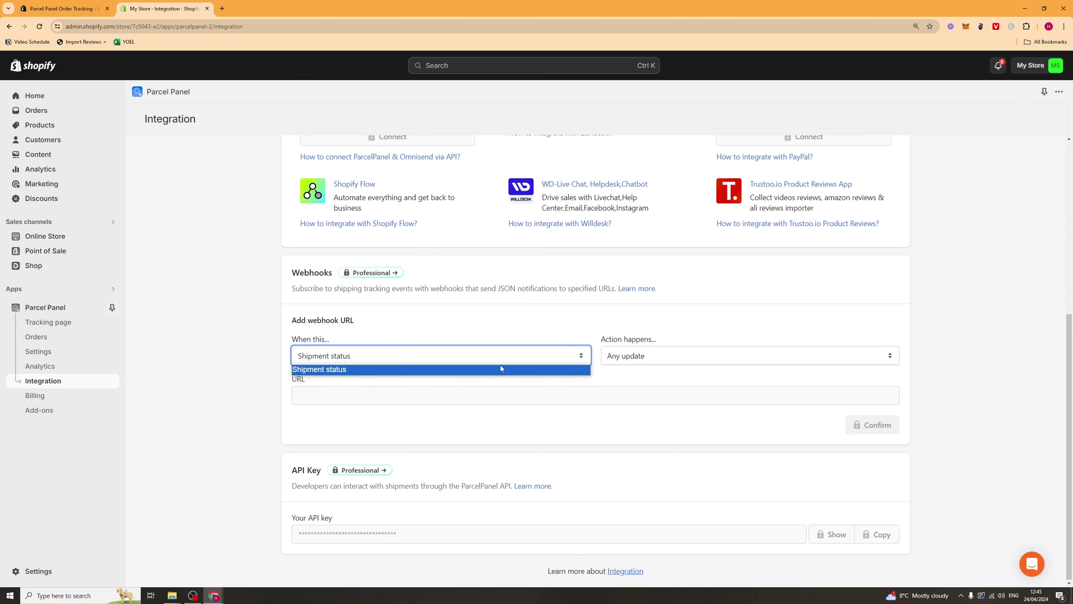
left_click(696, 358)
left_click(366, 360)
left_click(659, 351)
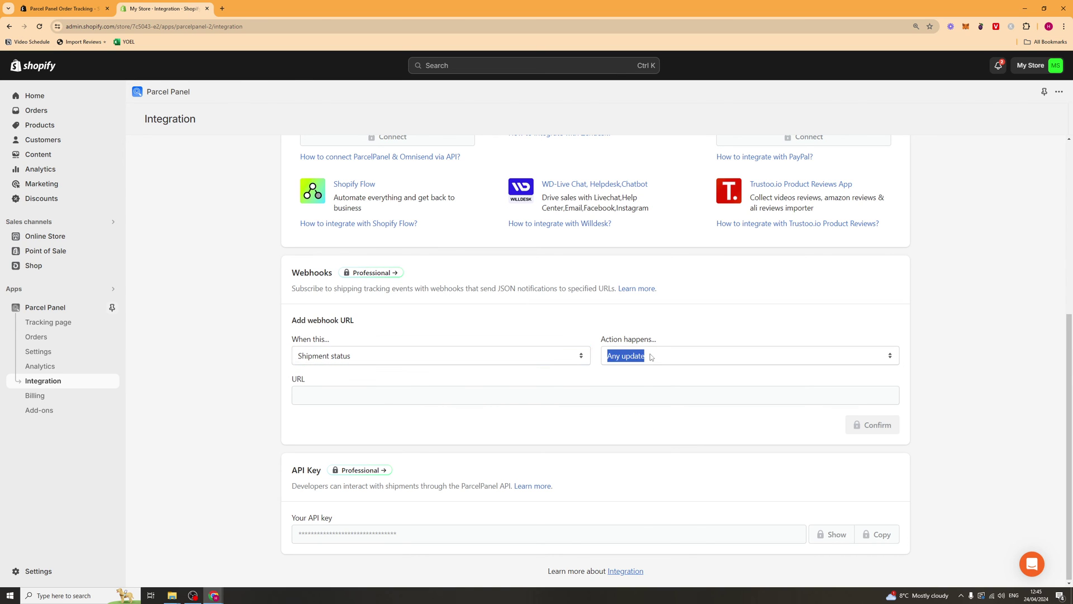
left_click(660, 351)
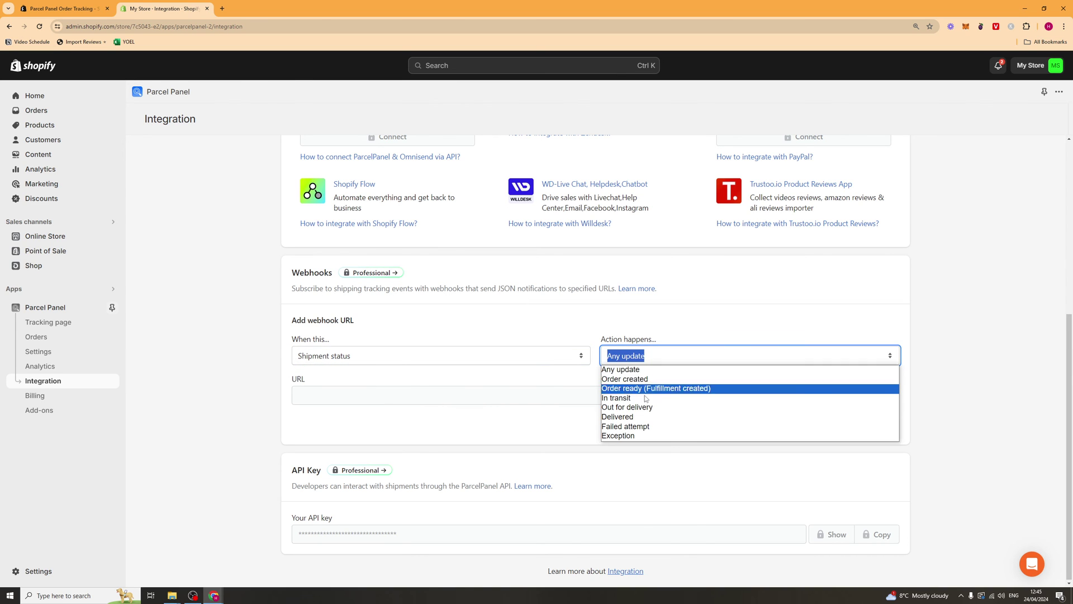
left_click(639, 427)
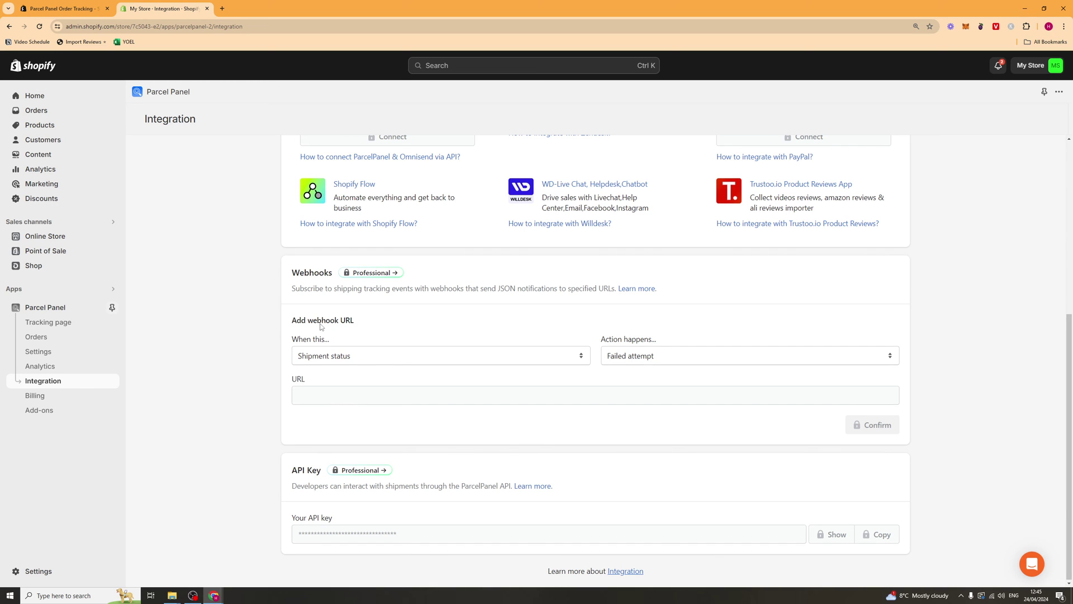
left_click_drag(290, 378, 358, 386)
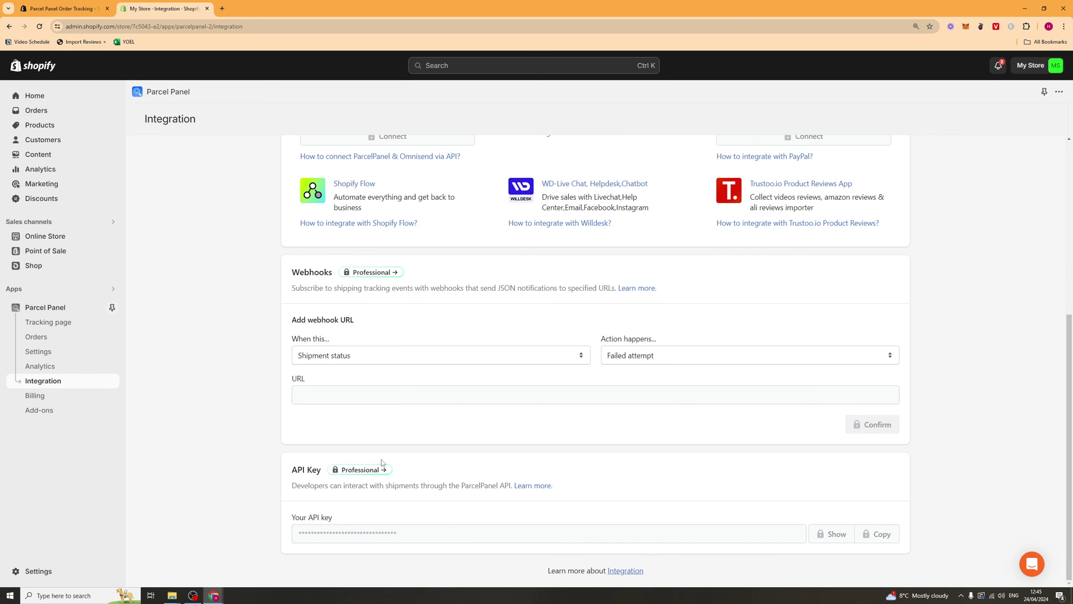
left_click(84, 396)
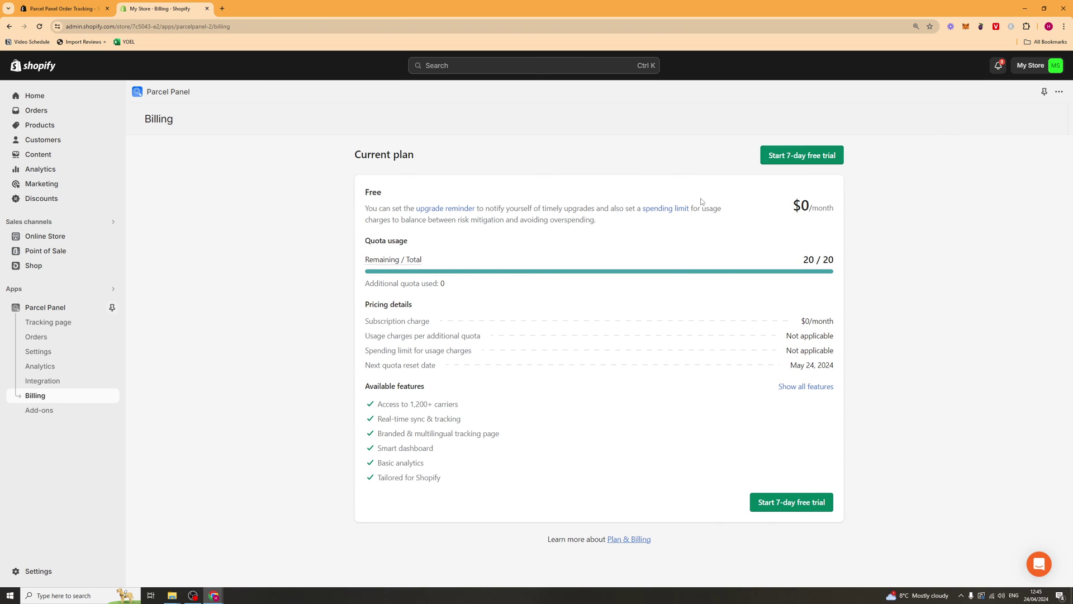
Step: Compare plans, raising Essential quota to 1,000 and Professional quota to 20,000
left_click(805, 156)
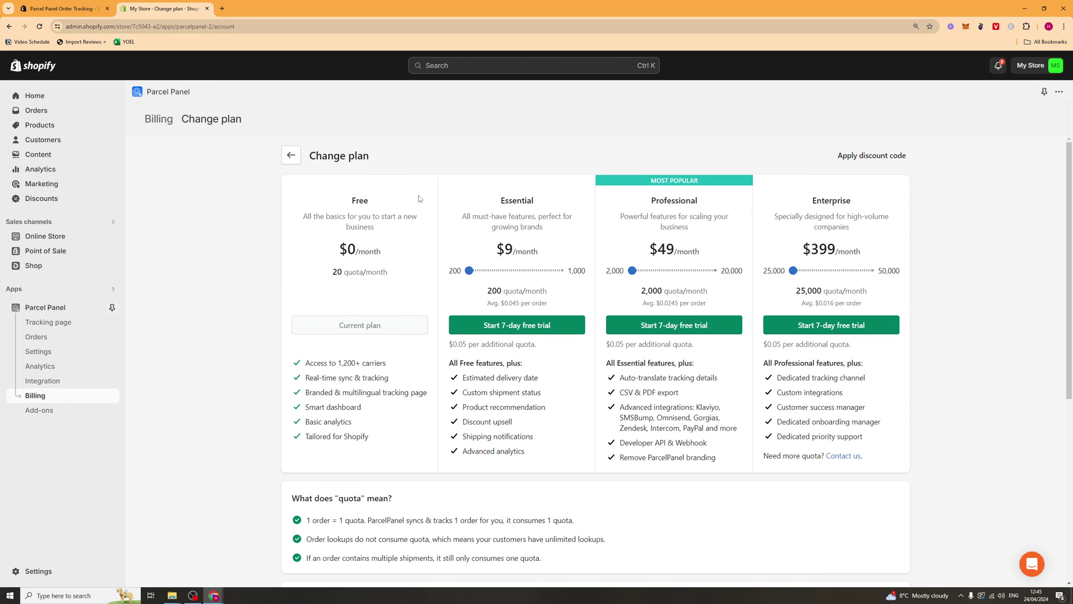
left_click_drag(470, 271, 559, 270)
scroll(548, 276, "down", 2)
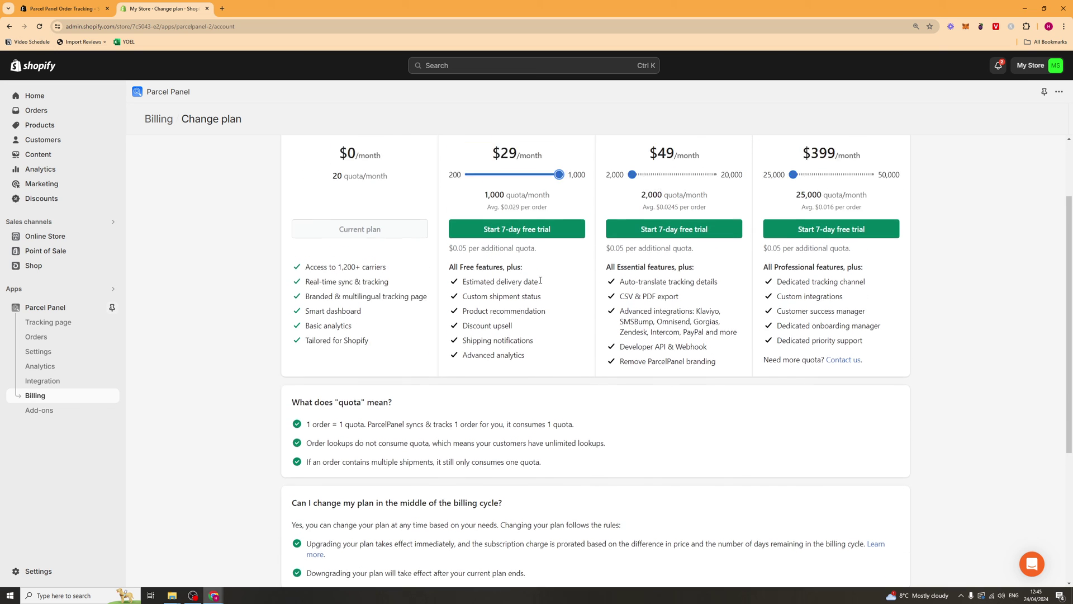
scroll(540, 281, "up", 1)
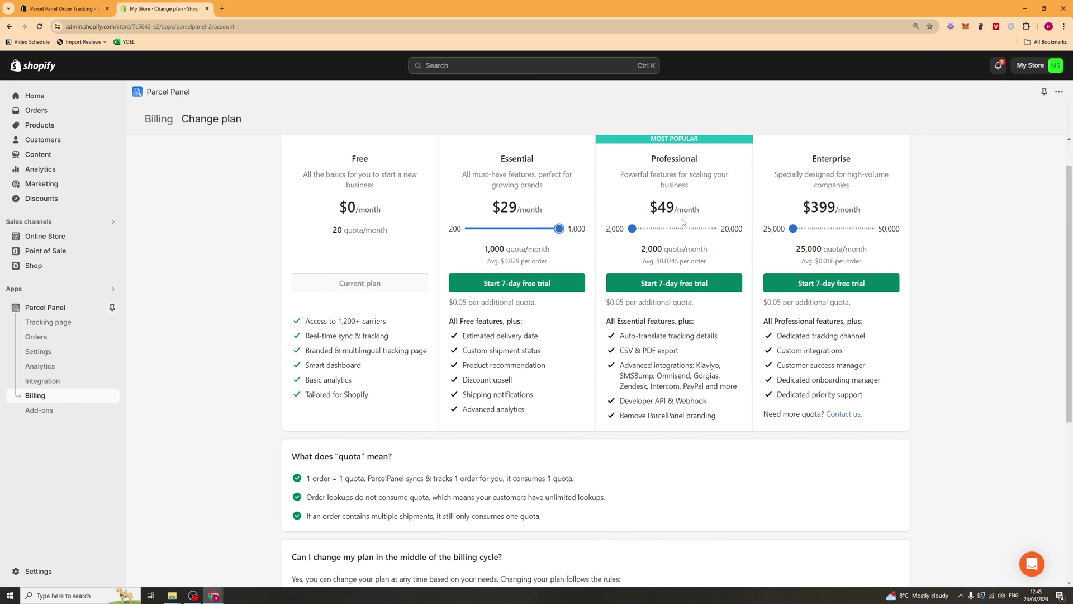
scroll(683, 222, "up", 1)
left_click_drag(631, 270, 713, 271)
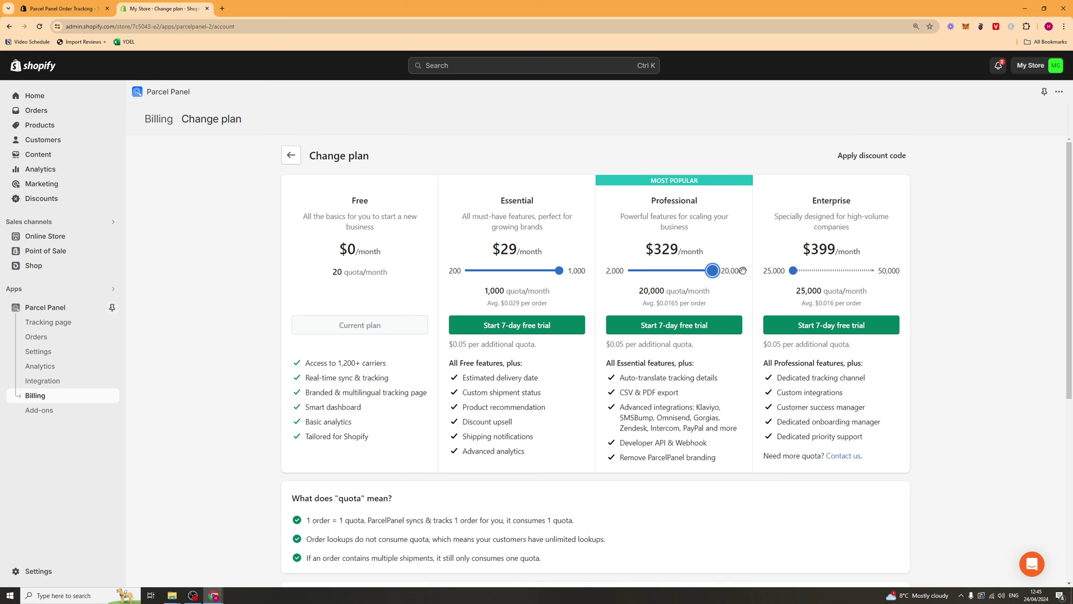
left_click_drag(619, 377, 700, 379)
left_click(658, 390)
Step: Review plan features such as Remove ParcelPanel branding and scroll through the FAQ
scroll(625, 396, "down", 3)
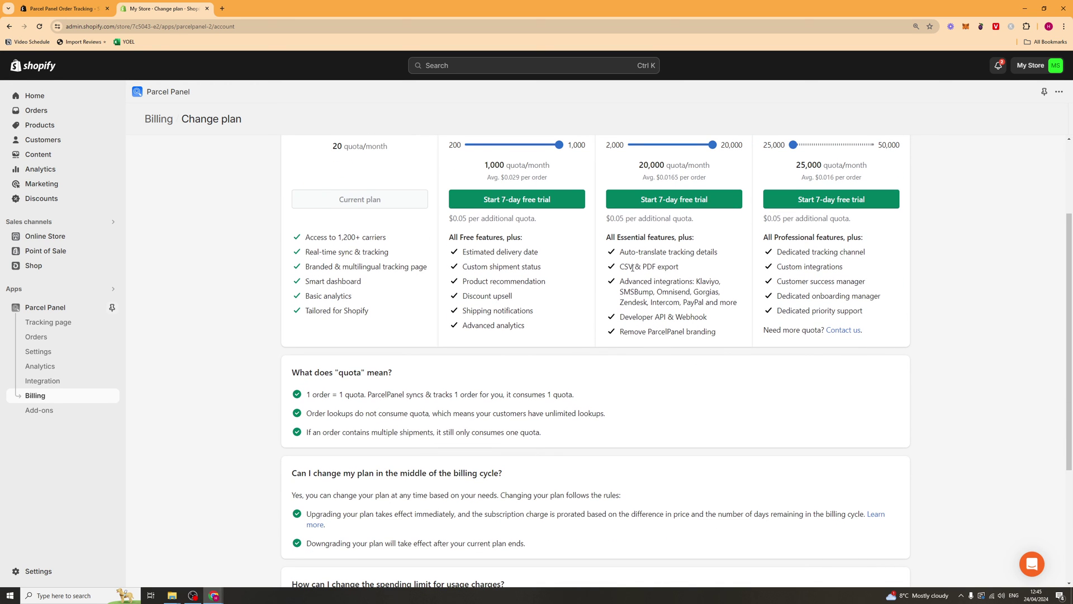
left_click_drag(627, 266, 658, 293)
left_click(643, 270)
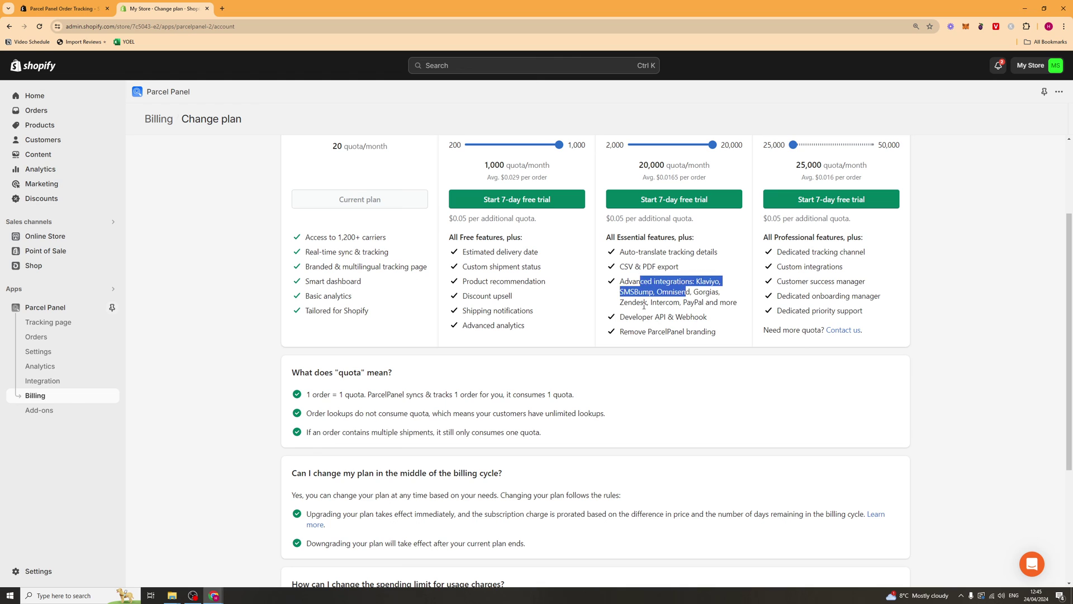
left_click(656, 286)
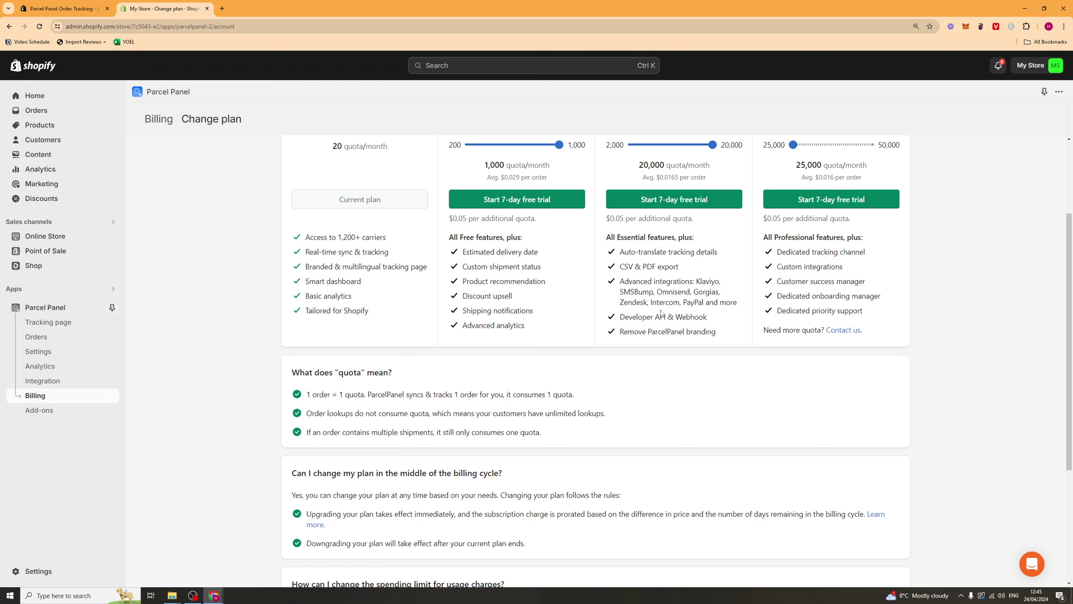
left_click_drag(621, 332, 724, 337)
left_click(668, 426)
scroll(609, 335, "down", 4)
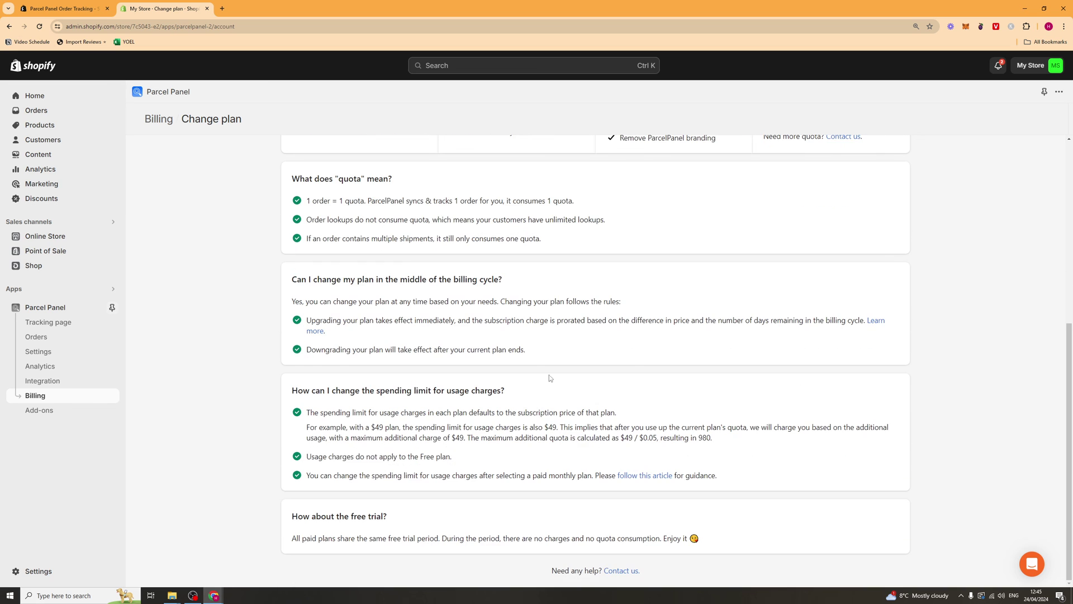
scroll(549, 375, "up", 6)
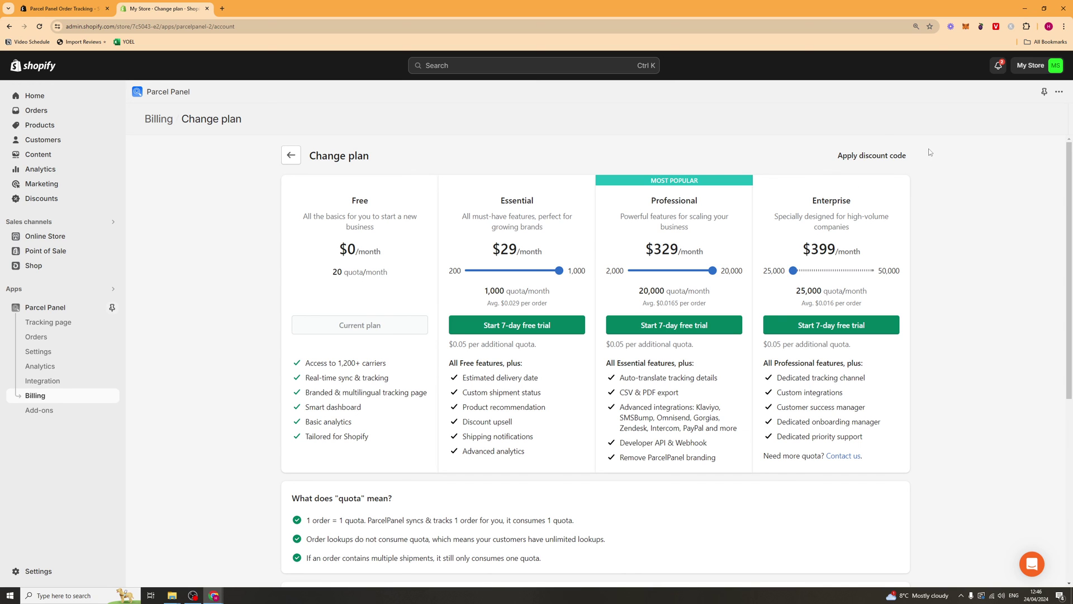
scroll(869, 244, "down", 2)
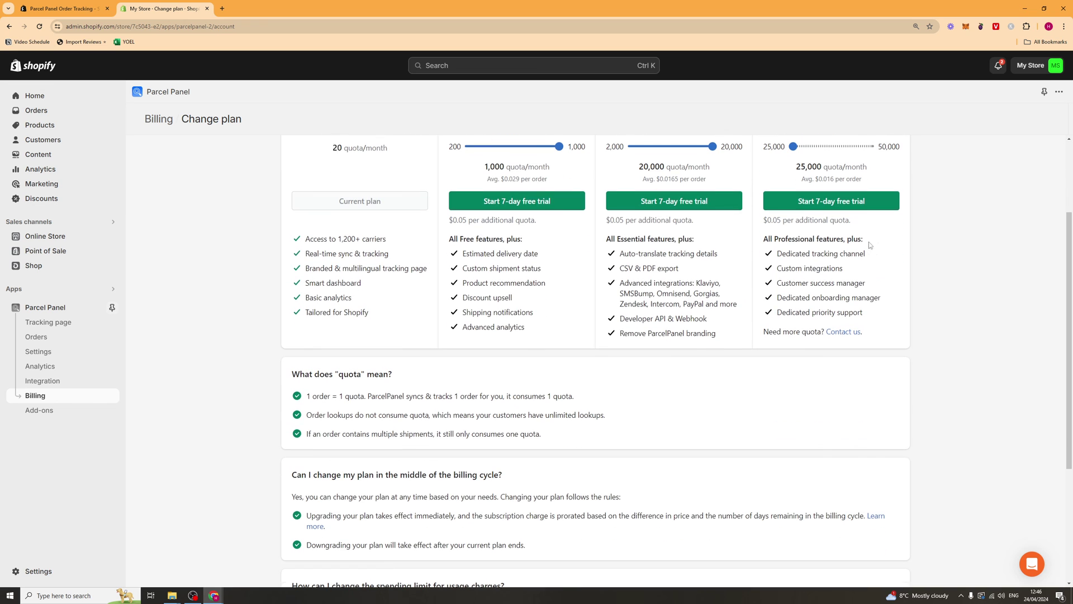
scroll(869, 244, "down", 2)
scroll(1031, 246, "up", 4)
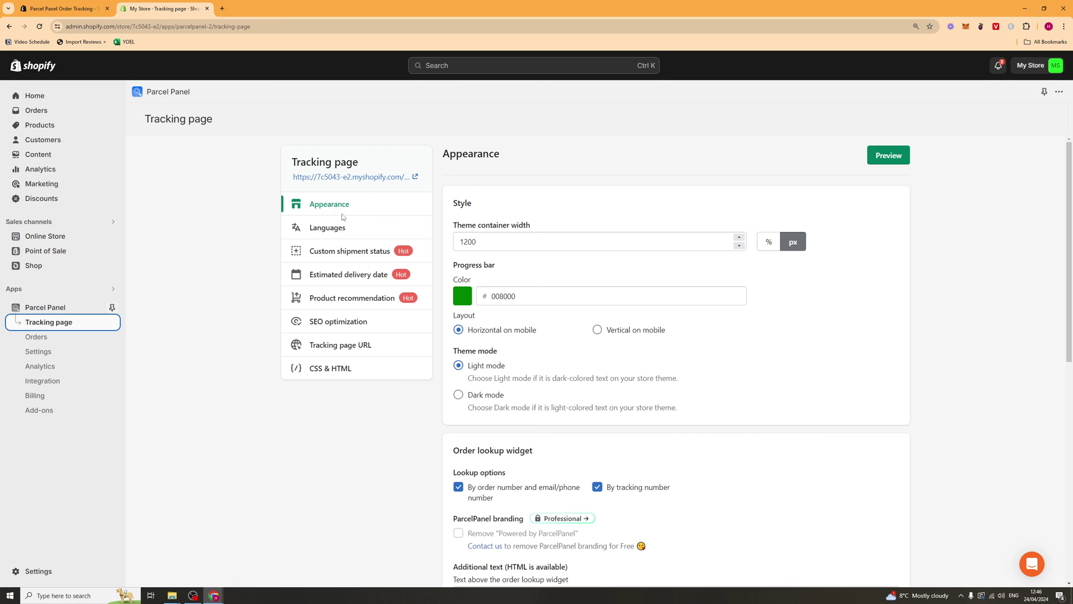
Step: Visit Languages, Custom shipment status, Estimated delivery date, Product recommendation, SEO, Tracking page URL, ending on CSS & HTML
scroll(632, 255, "down", 8)
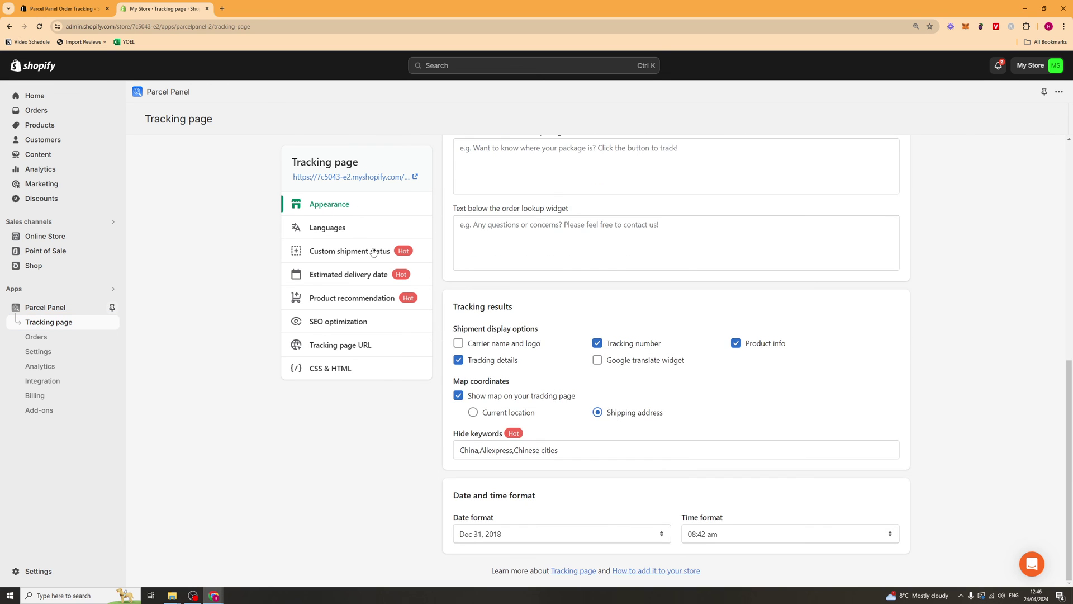
left_click(347, 234)
left_click(351, 251)
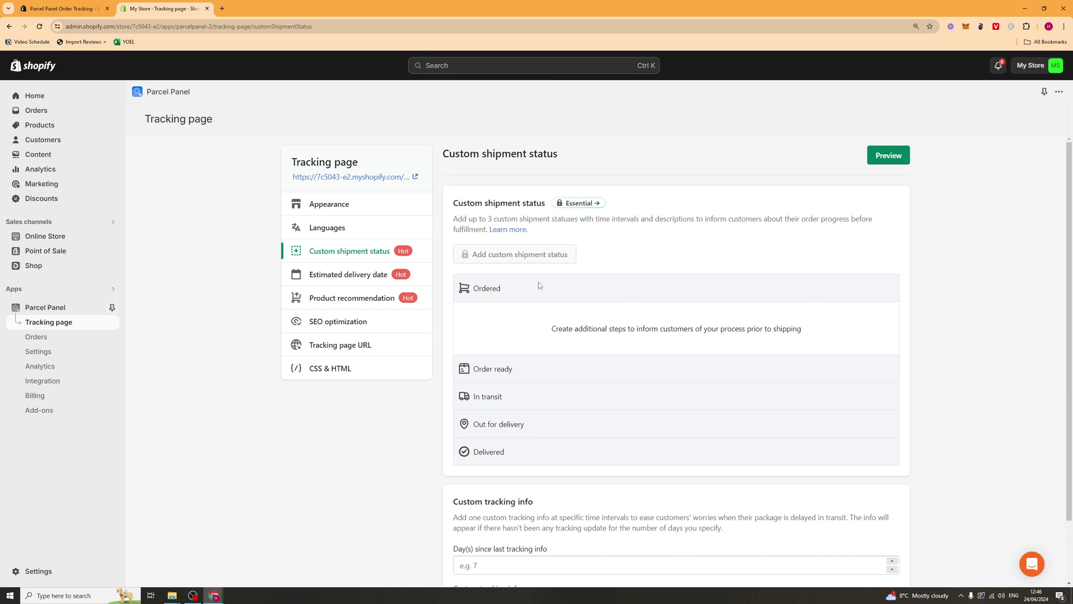
left_click(355, 274)
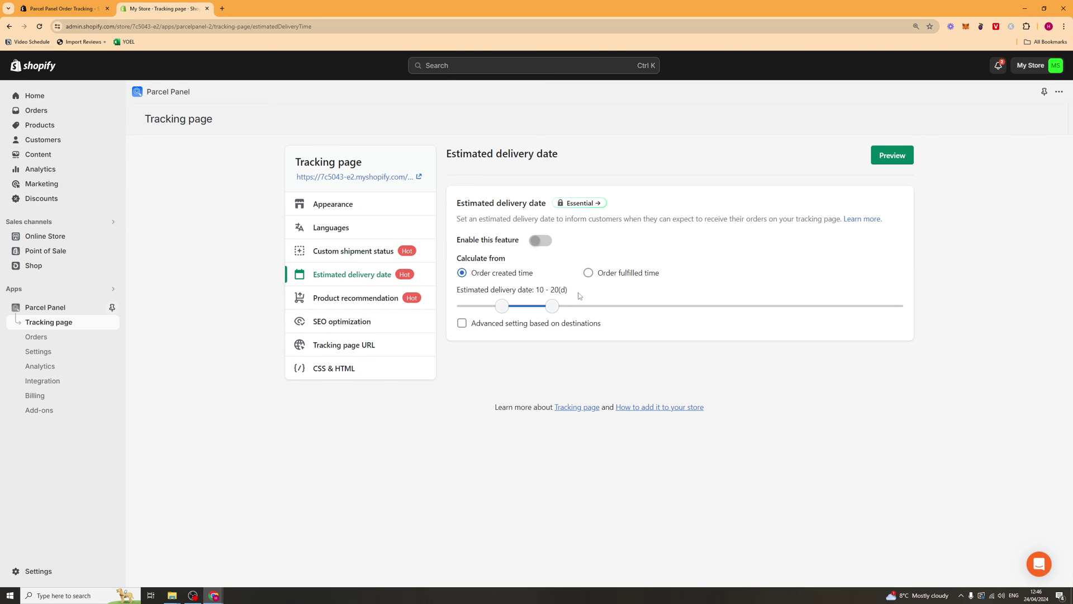
left_click(368, 299)
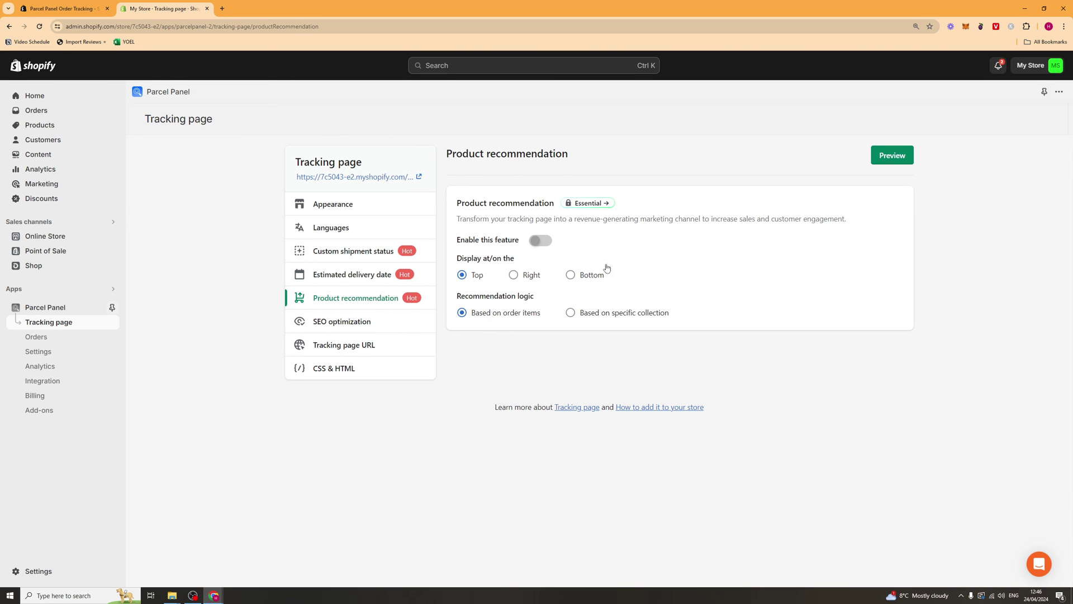
left_click(324, 328)
left_click(367, 345)
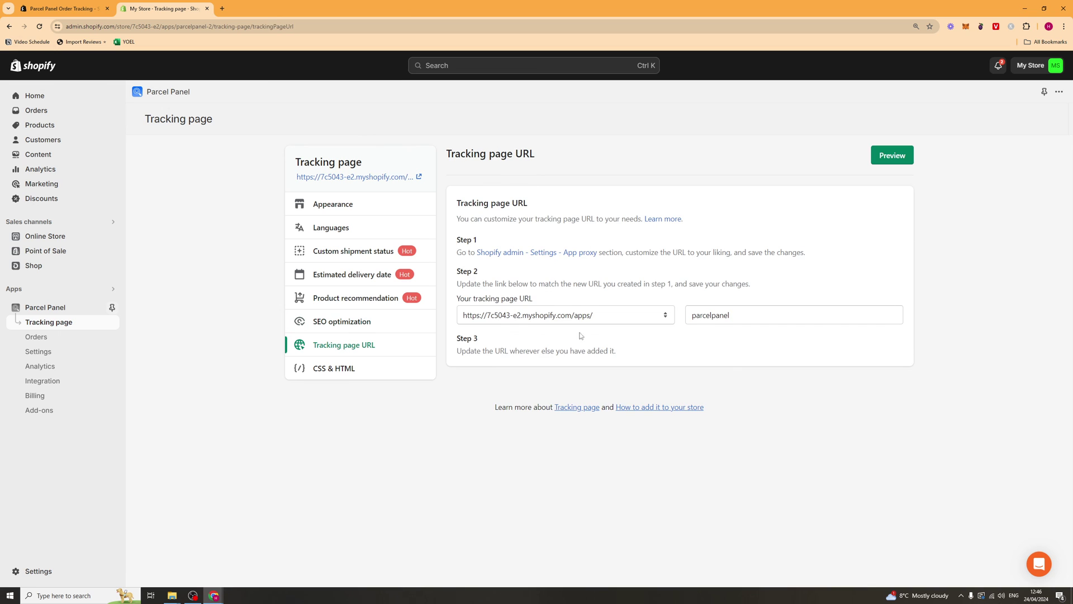
left_click(350, 375)
scroll(582, 445, "down", 3)
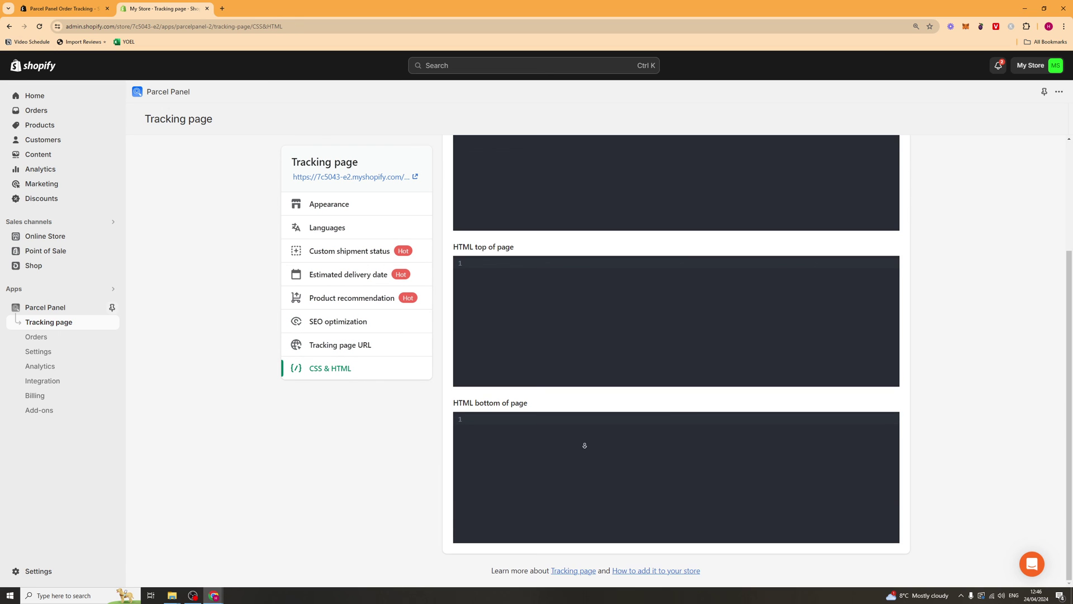
scroll(994, 313, "up", 3)
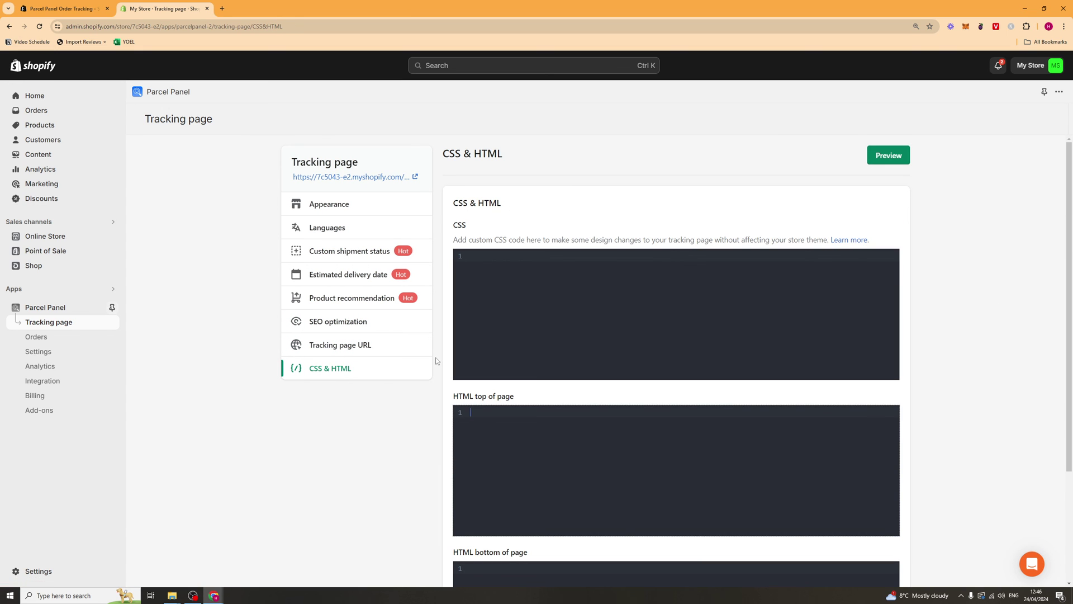